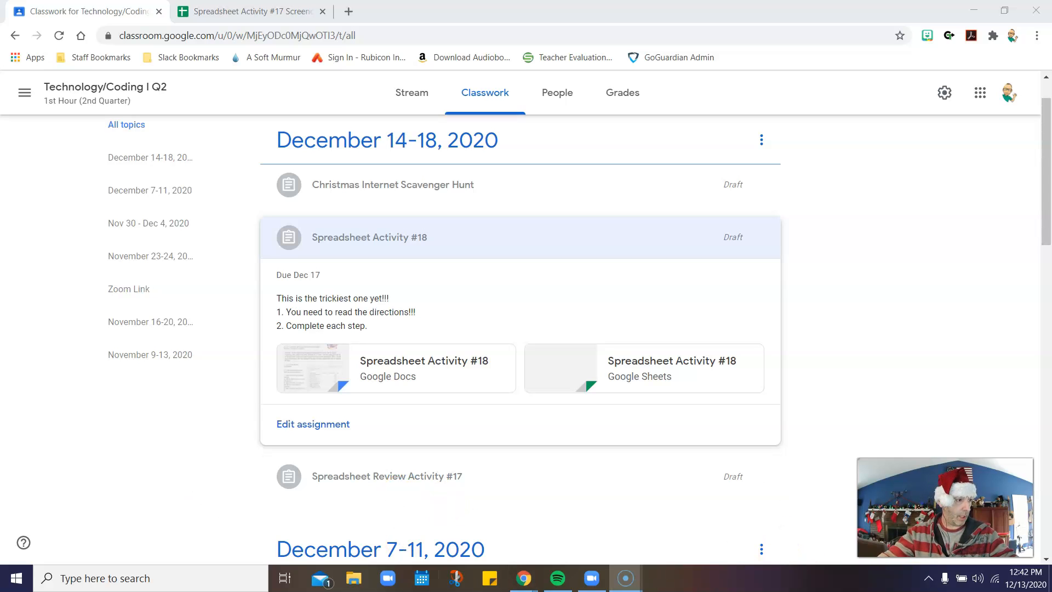
- Open the Spreadsheet Activity #18 Google Doc and read the party task, the sample table and the formatting instructions
click(369, 364)
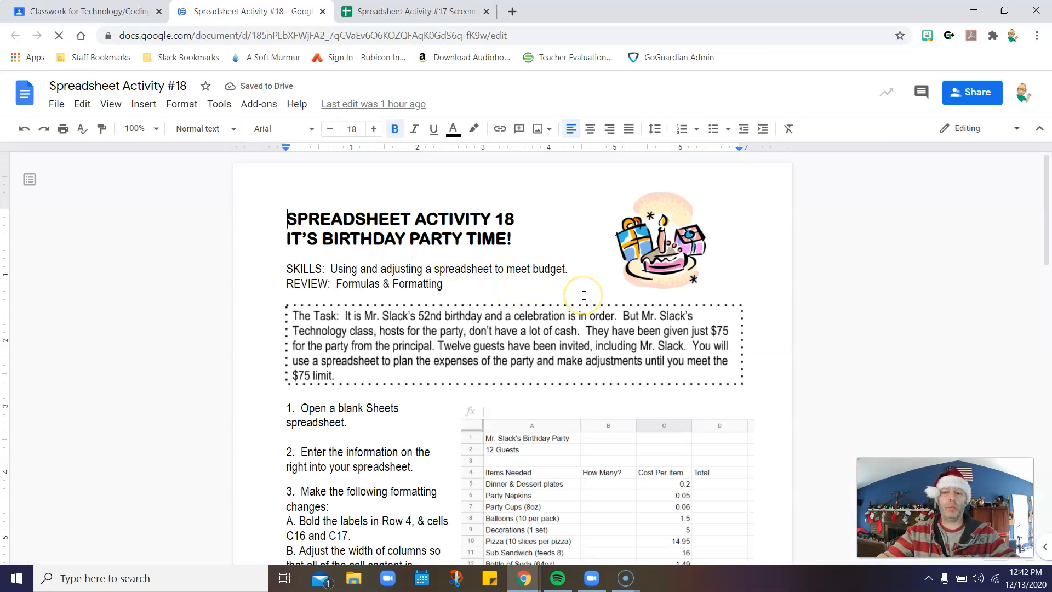
scroll(505, 301, down, 1)
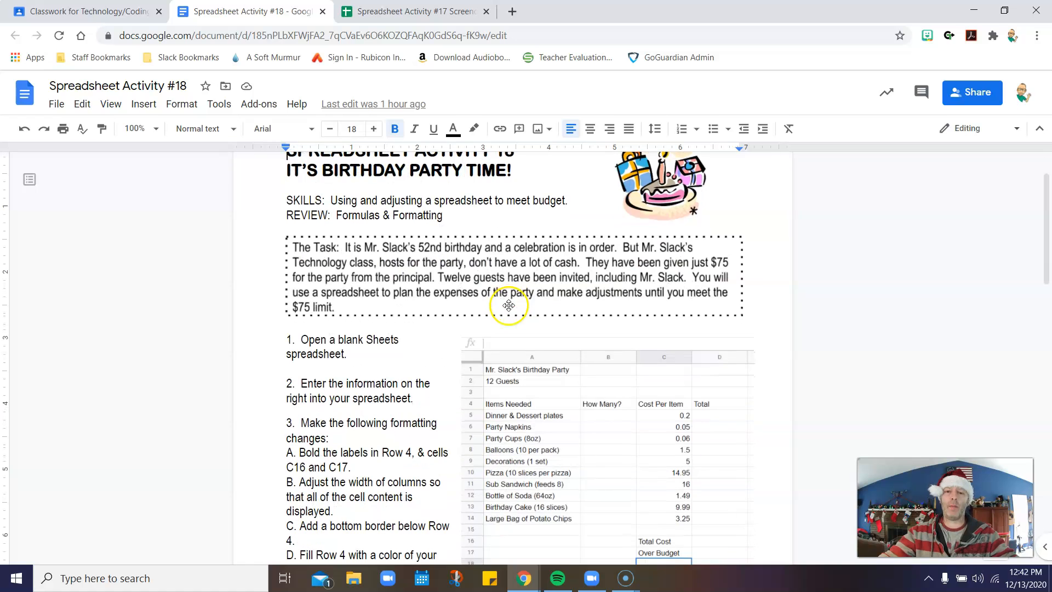
scroll(433, 269, up, 1)
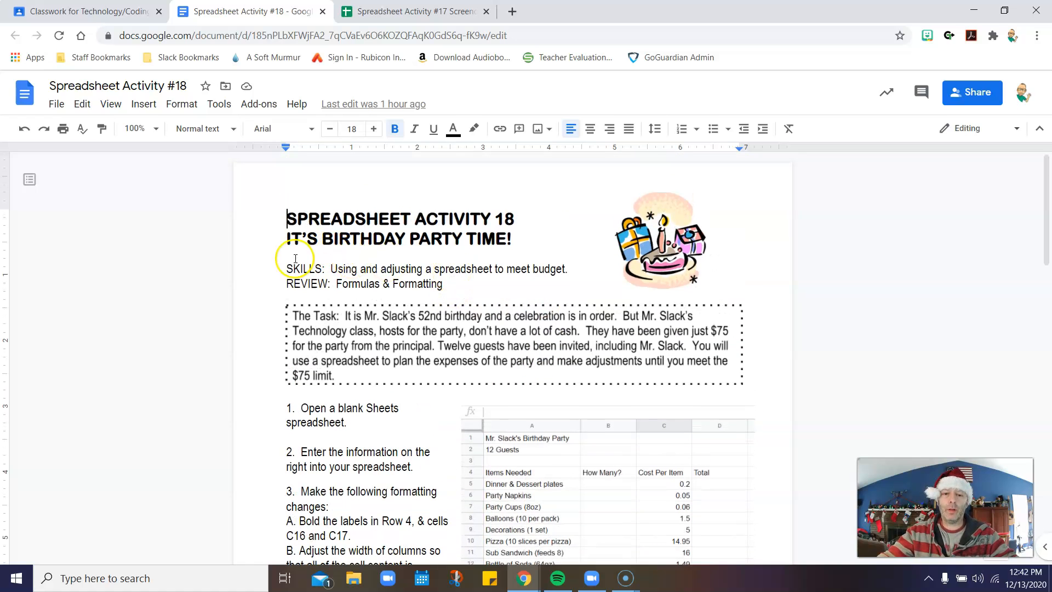
drag(337, 269, 567, 269)
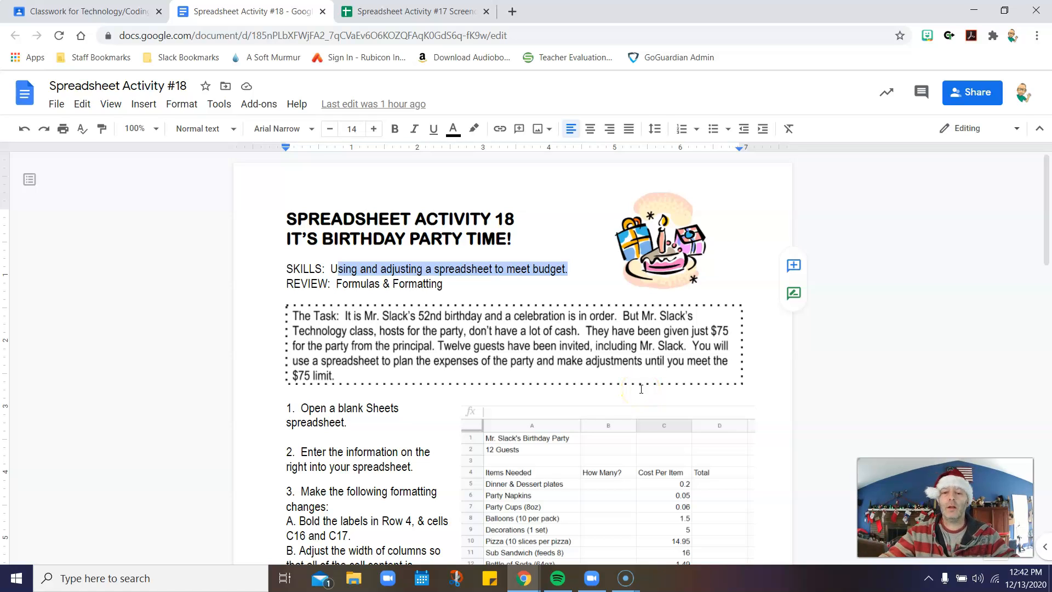
scroll(452, 421, down, 3)
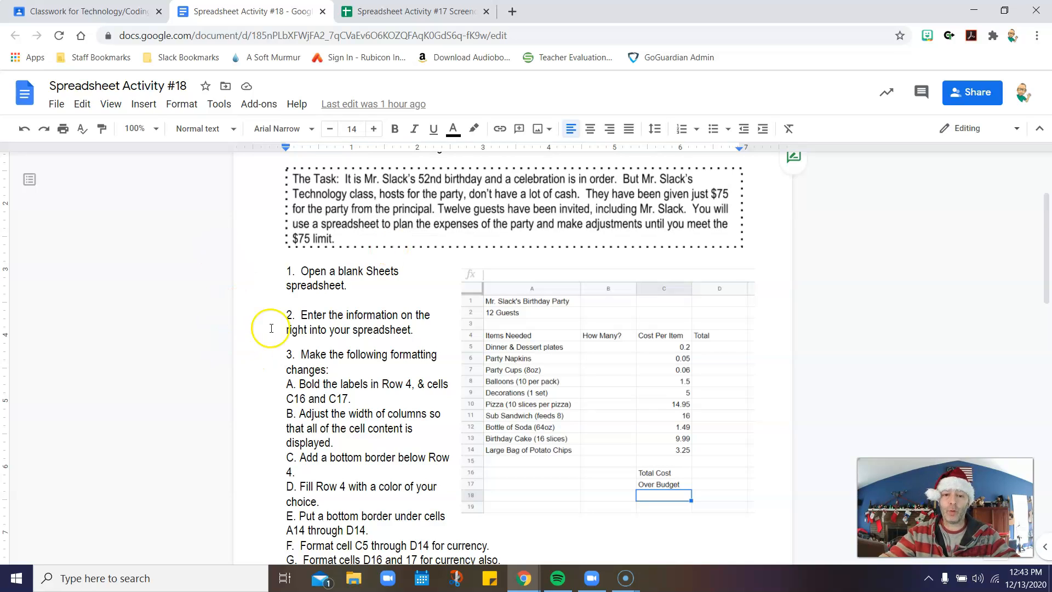
scroll(251, 318, down, 1)
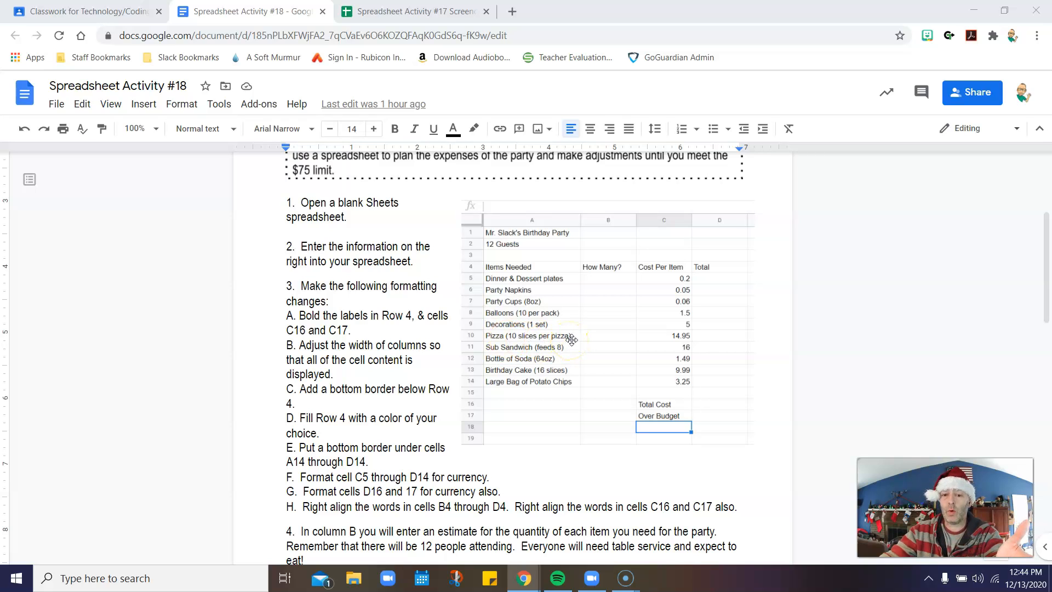
click(501, 351)
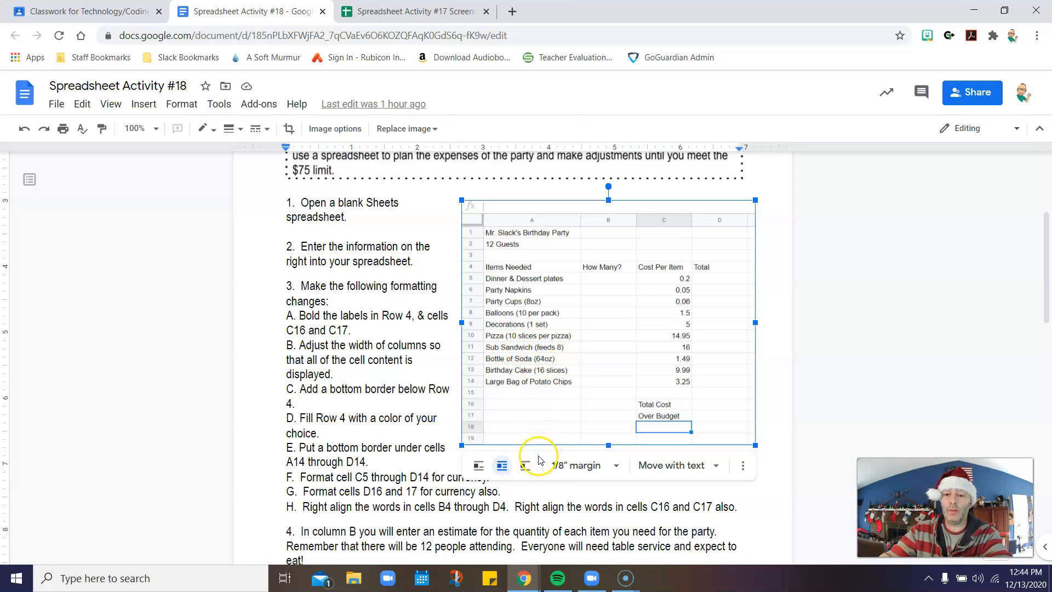
click(537, 496)
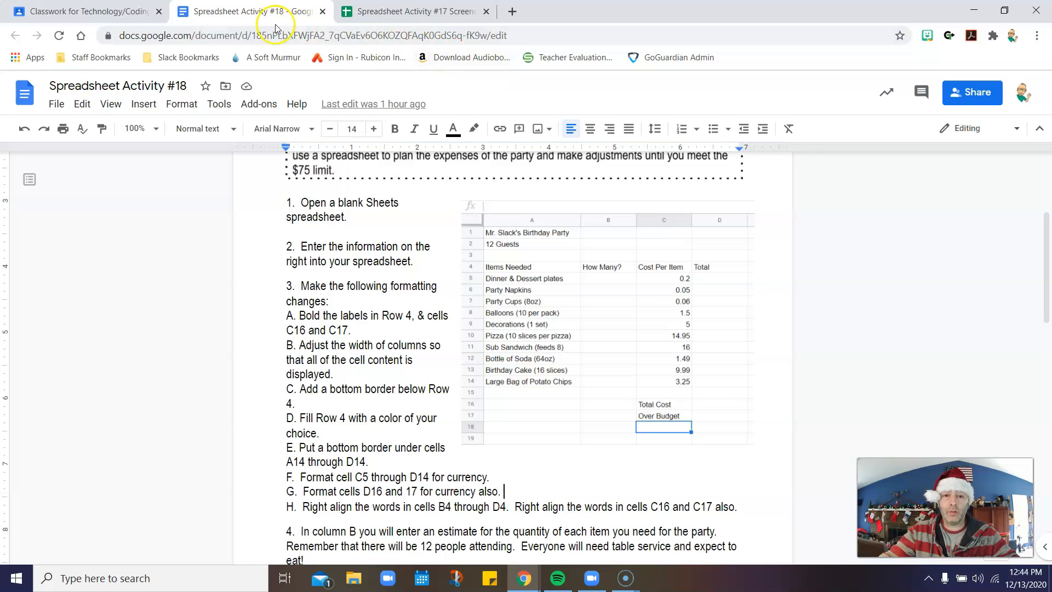
- In the Spreadsheet Activity #18 Teacher Sample spreadsheet, add a thick bottom border under cells A14 through D14
drag(249, 12, 514, 10)
click(450, 352)
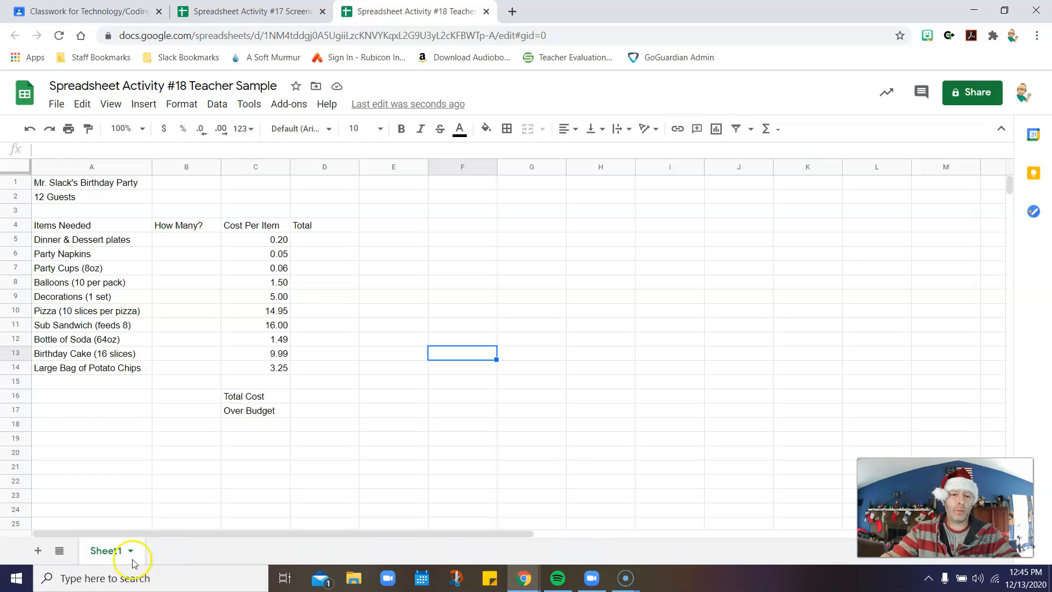
click(59, 368)
drag(59, 368, 349, 372)
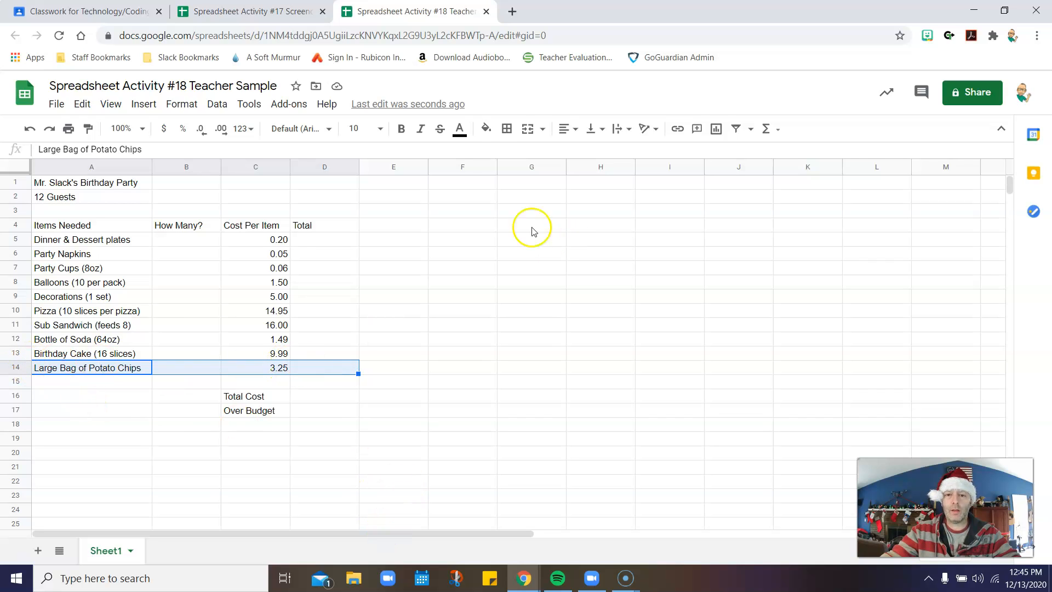
click(508, 130)
click(563, 187)
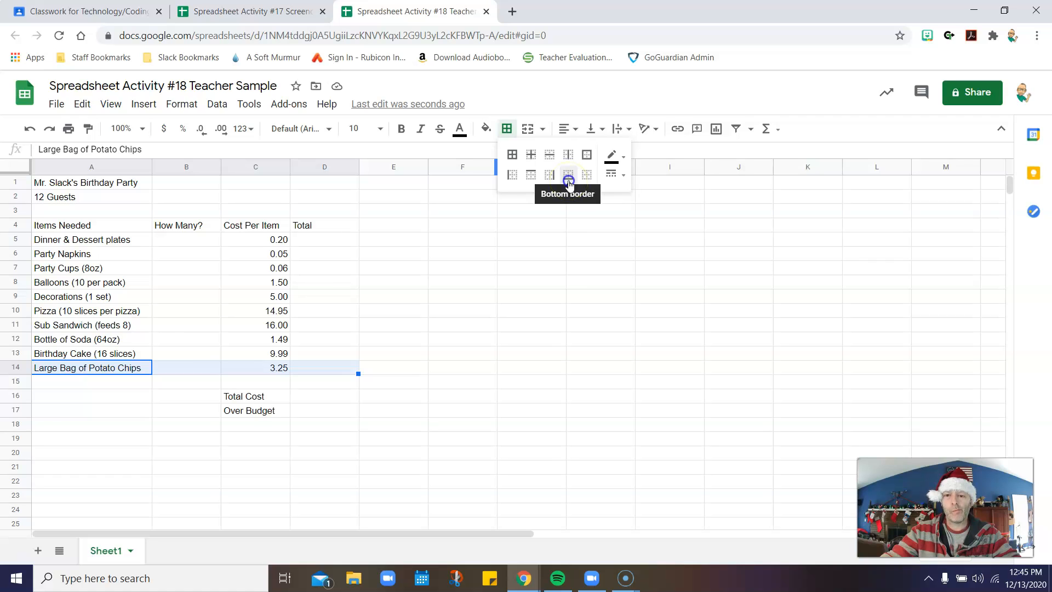
click(617, 176)
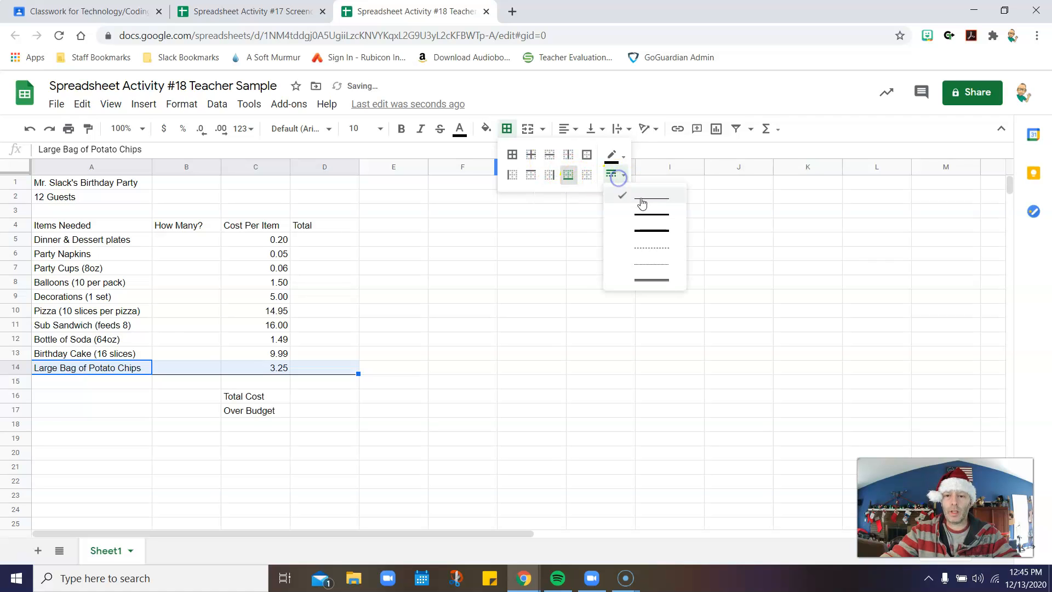
click(649, 230)
click(481, 392)
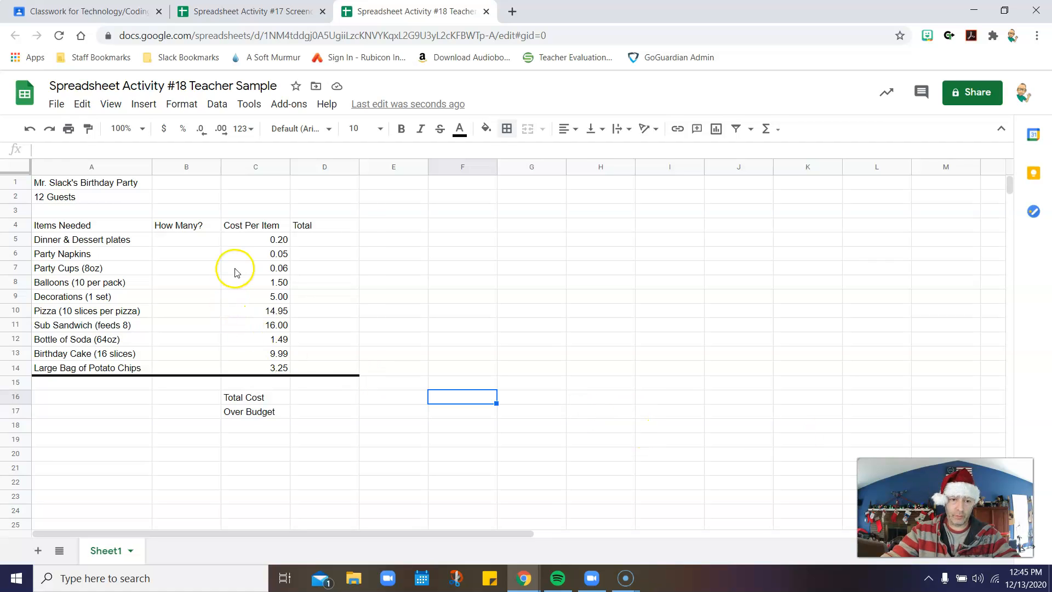
- Format the Cost Per Item and Total cells C5 through D14 as currency
click(256, 243)
mouse_move(258, 241)
mouse_down()
mouse_move(335, 242)
mouse_move(339, 363)
mouse_up()
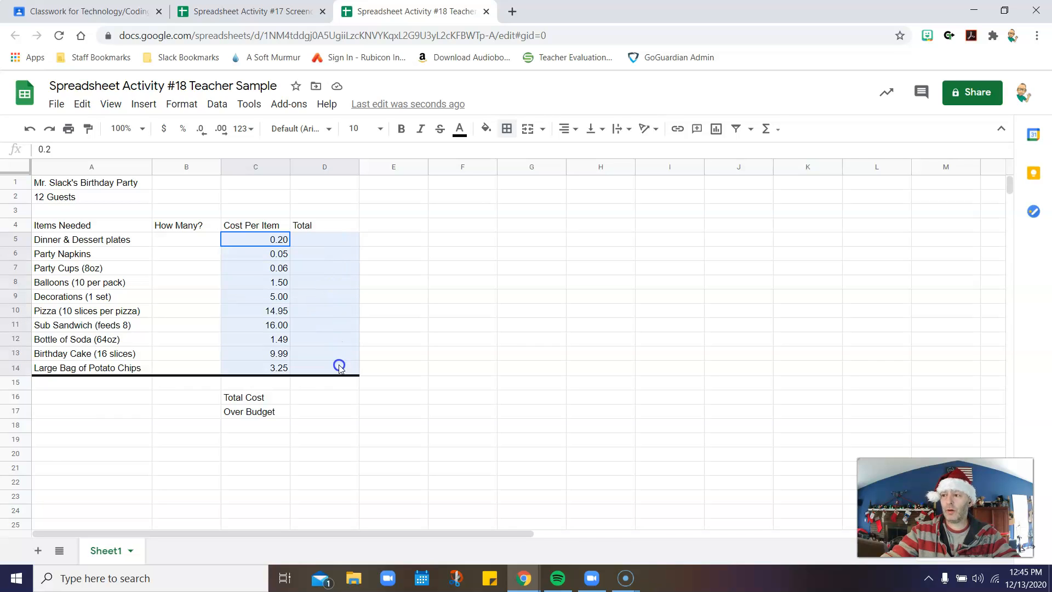
drag(339, 367, 340, 367)
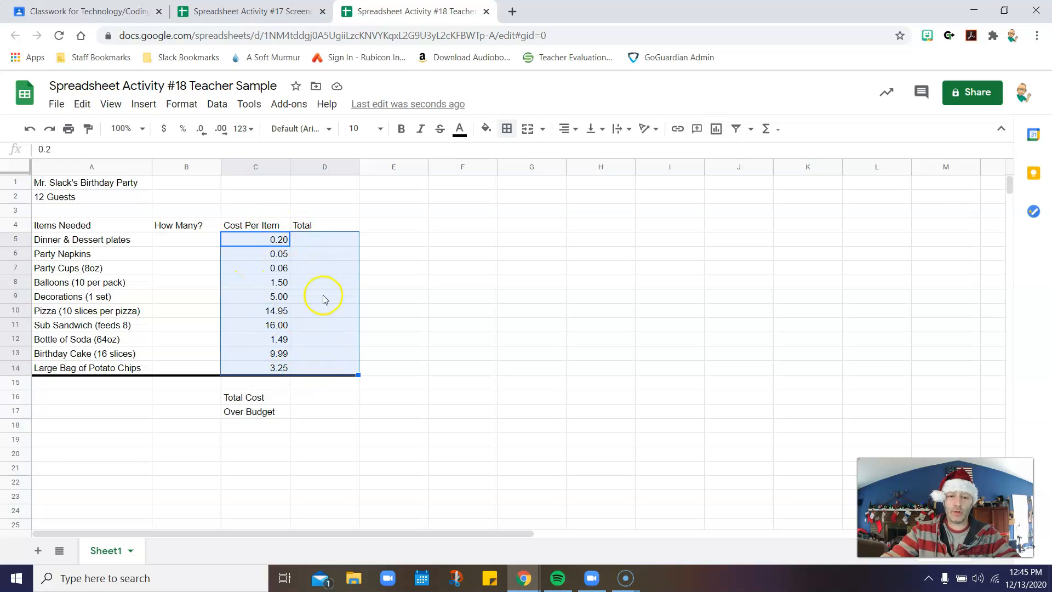
click(164, 128)
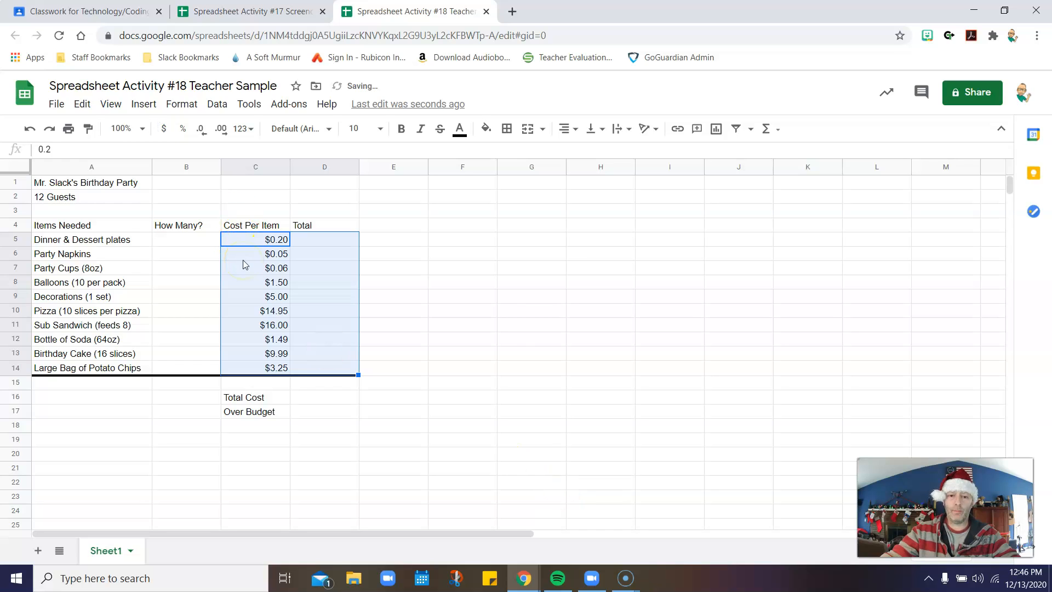
key(Right)
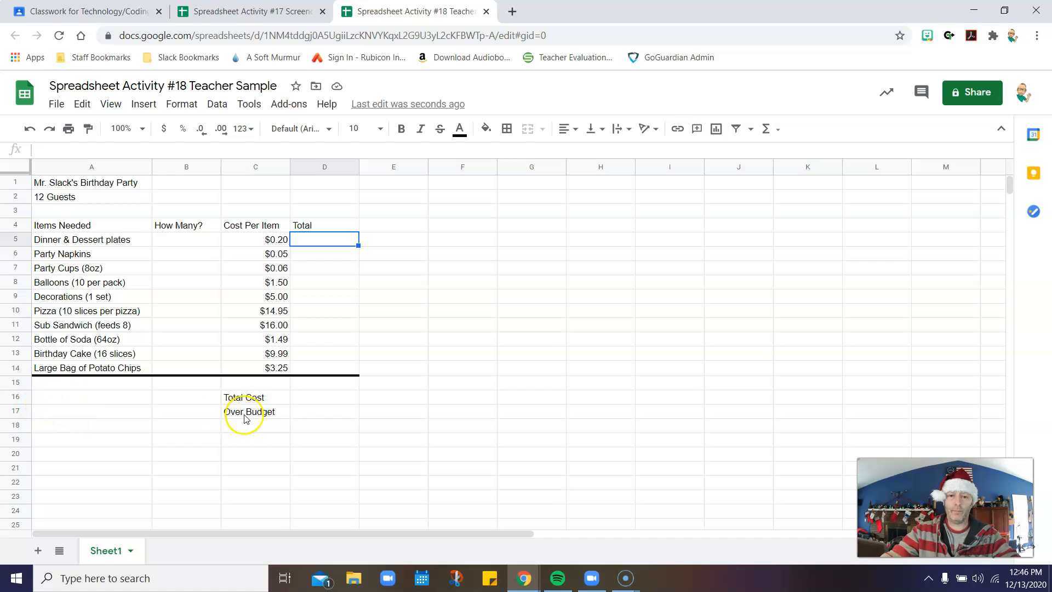
- Format cells D16 and D17, beside Total Cost and Over Budget, as currency
click(303, 398)
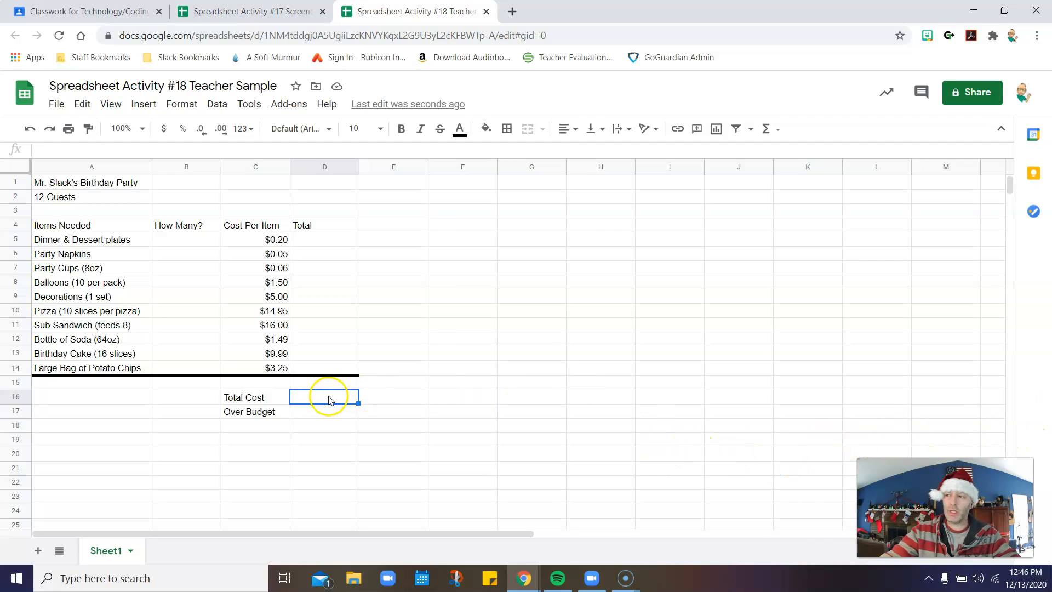
click(325, 416)
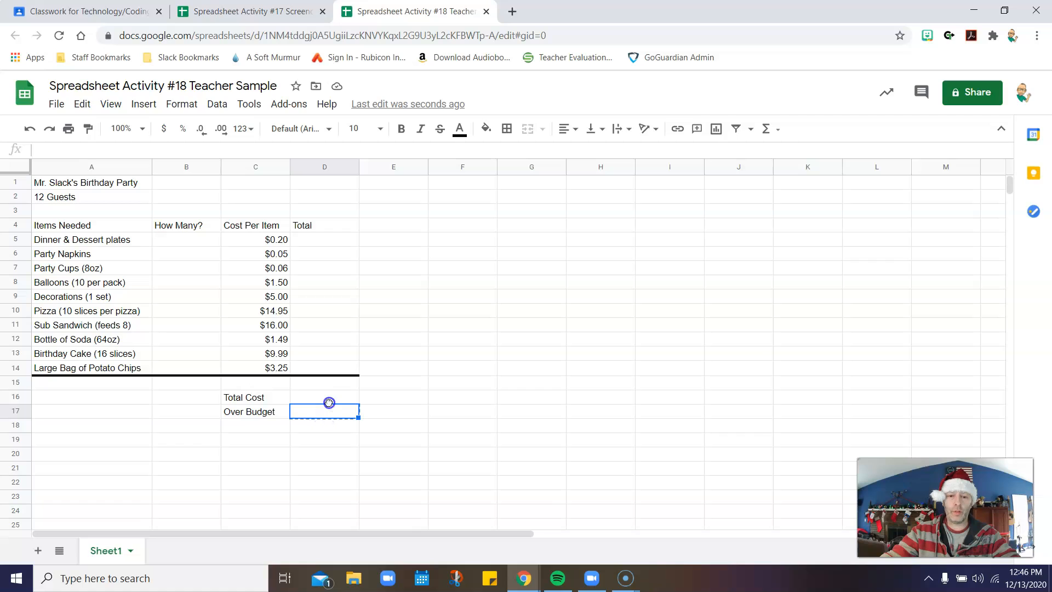
drag(330, 403, 329, 411)
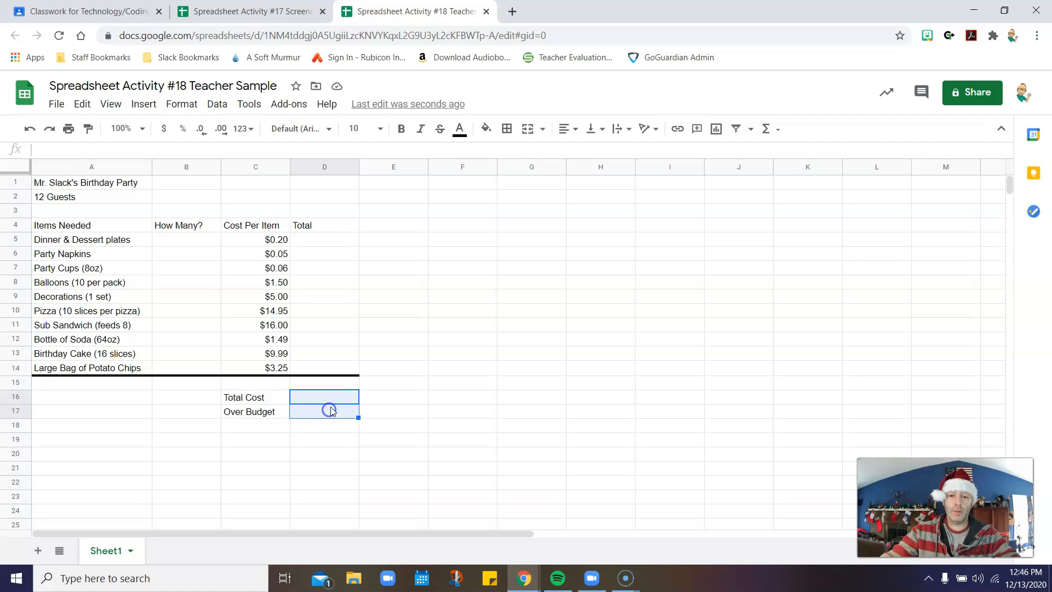
click(162, 127)
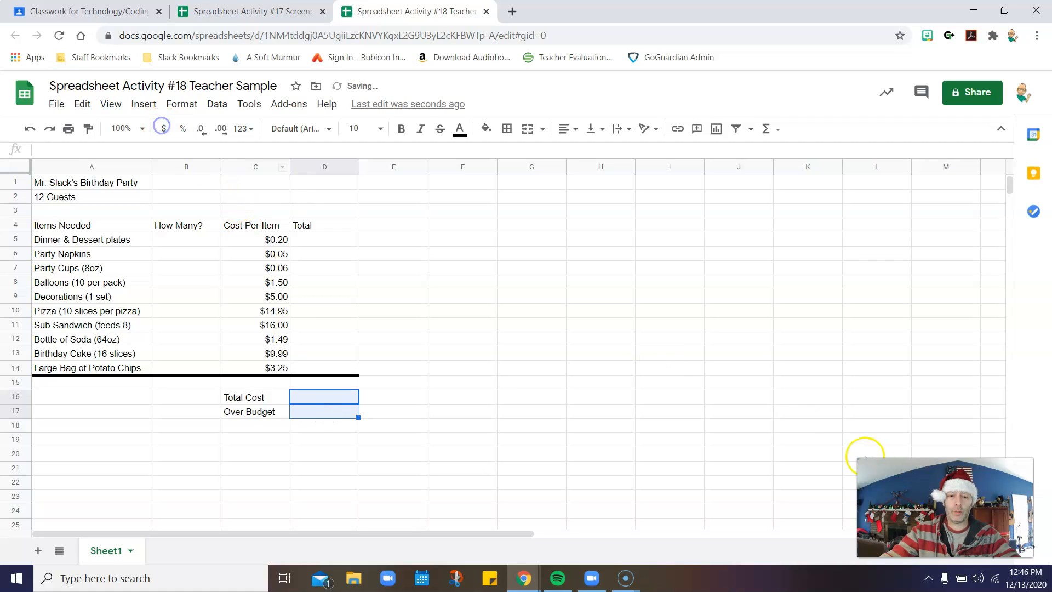
click(438, 456)
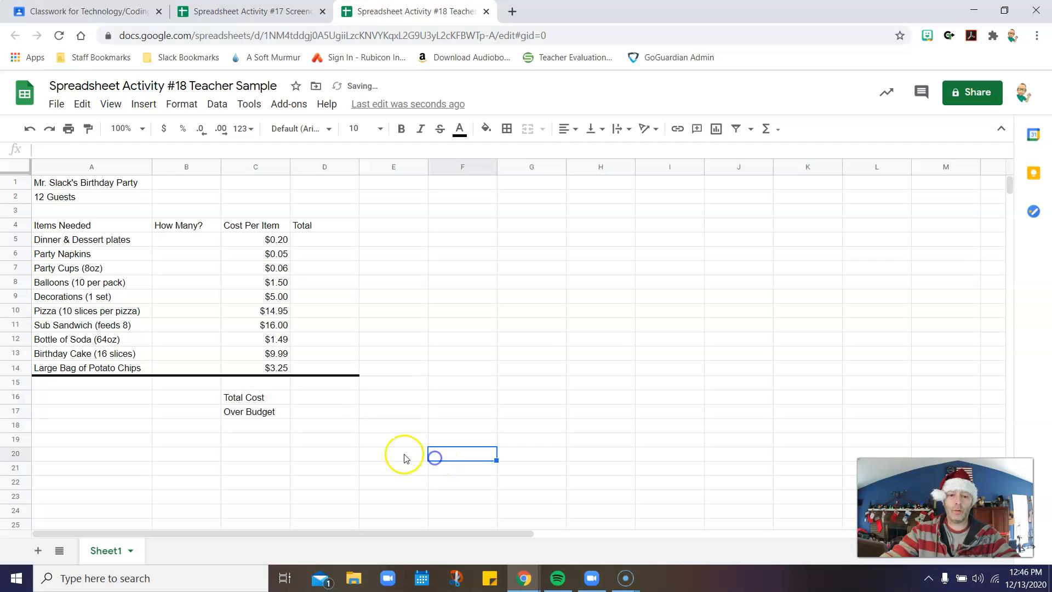
- Test the currency format by entering 3 in cell D16, and undo the entry
click(328, 397)
text(3)
key(Return)
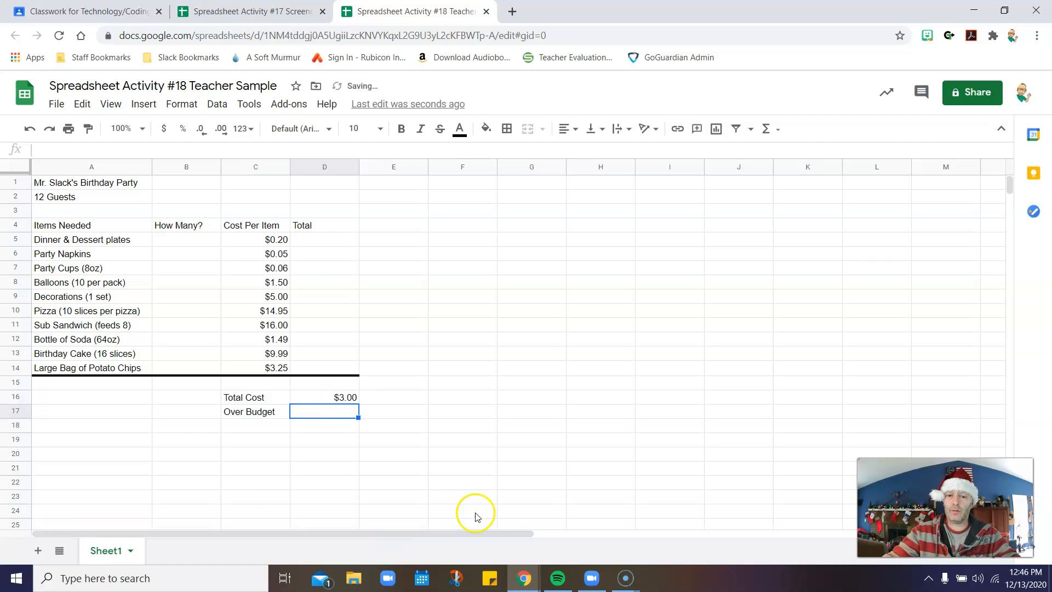
click(30, 128)
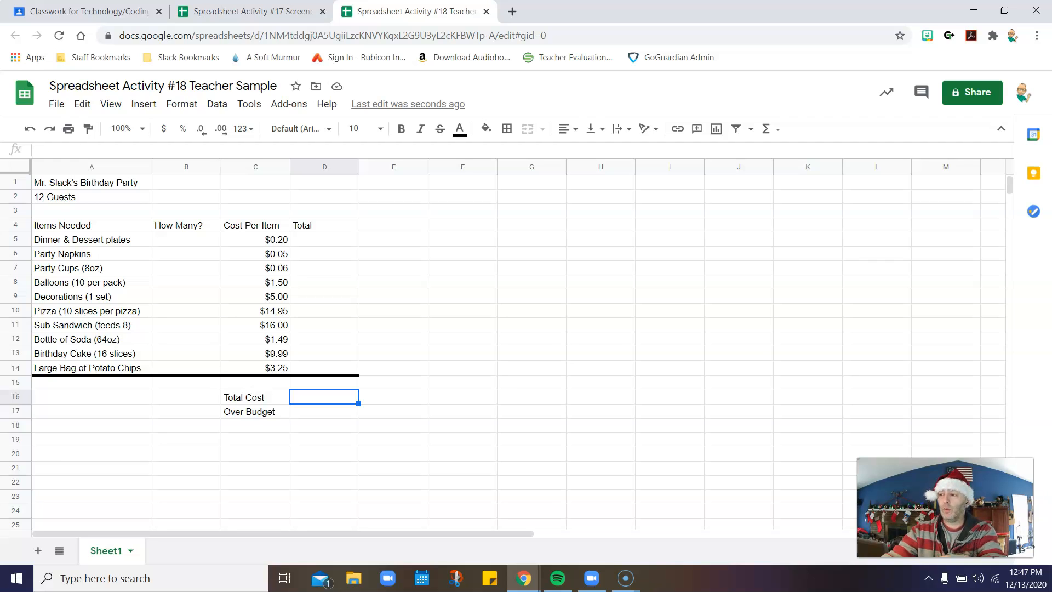
- Enter the formula =B5*C5 in cell D5 to total the dinner and dessert plates
click(312, 238)
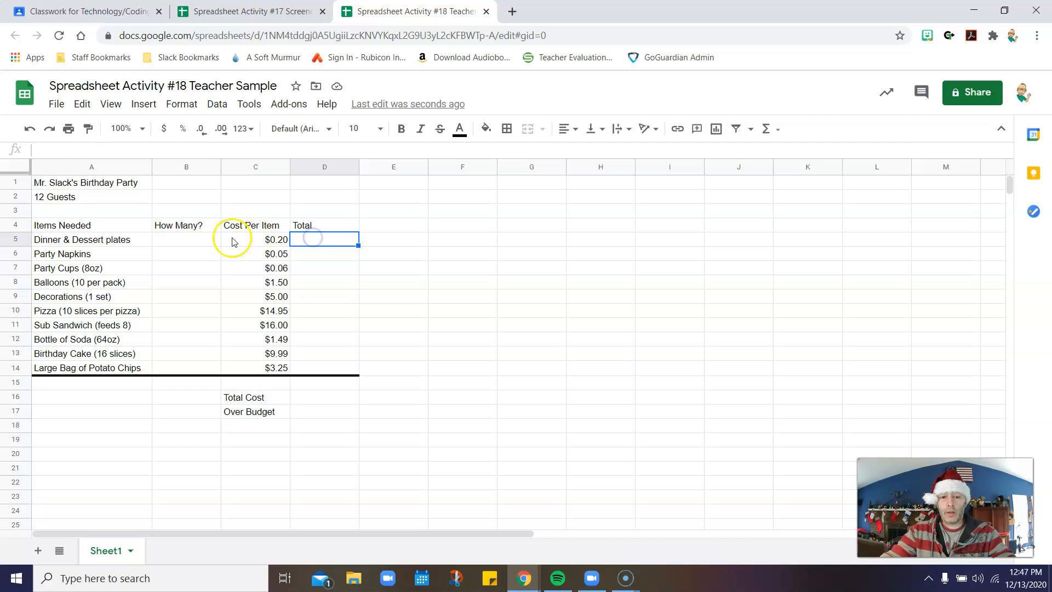
click(185, 240)
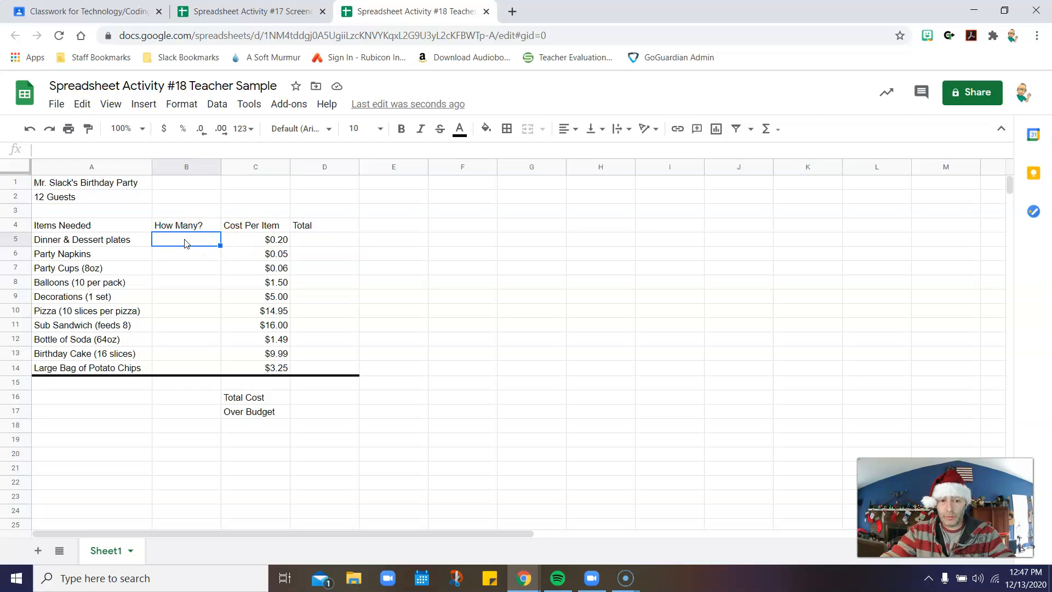
click(241, 242)
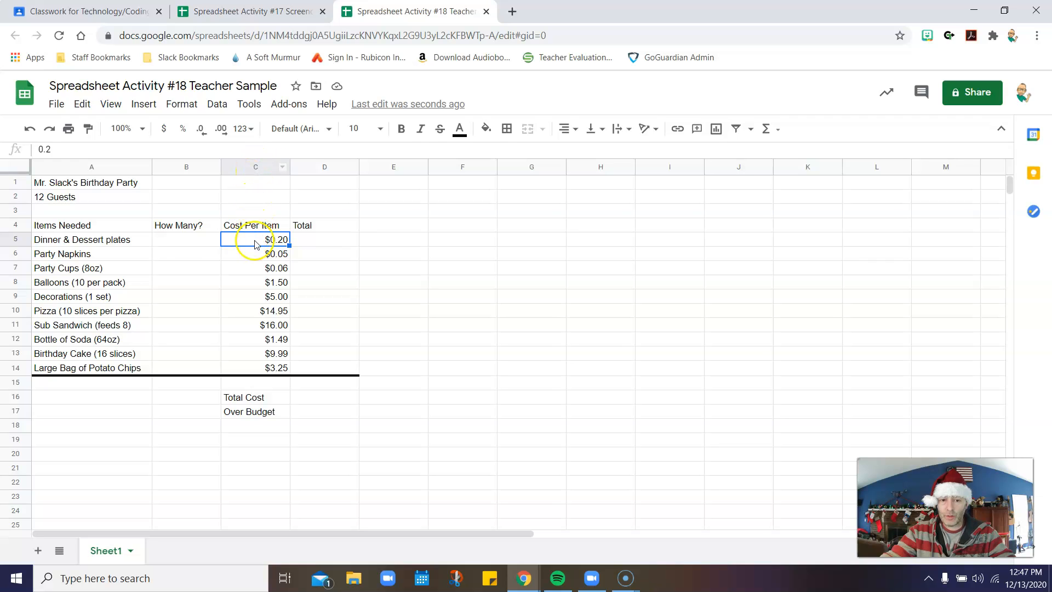
click(326, 244)
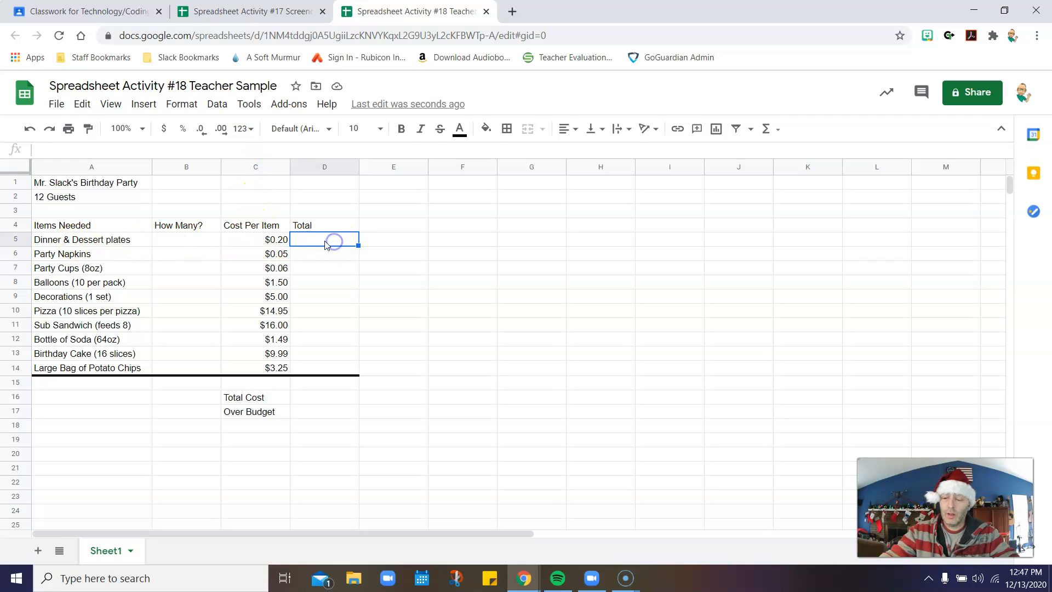
text(=)
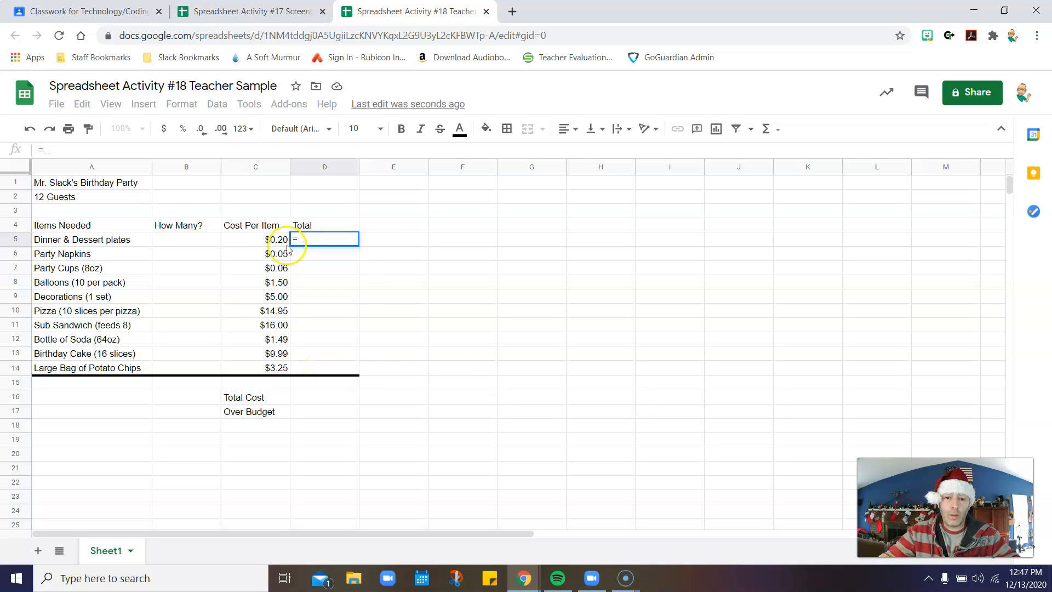
click(180, 237)
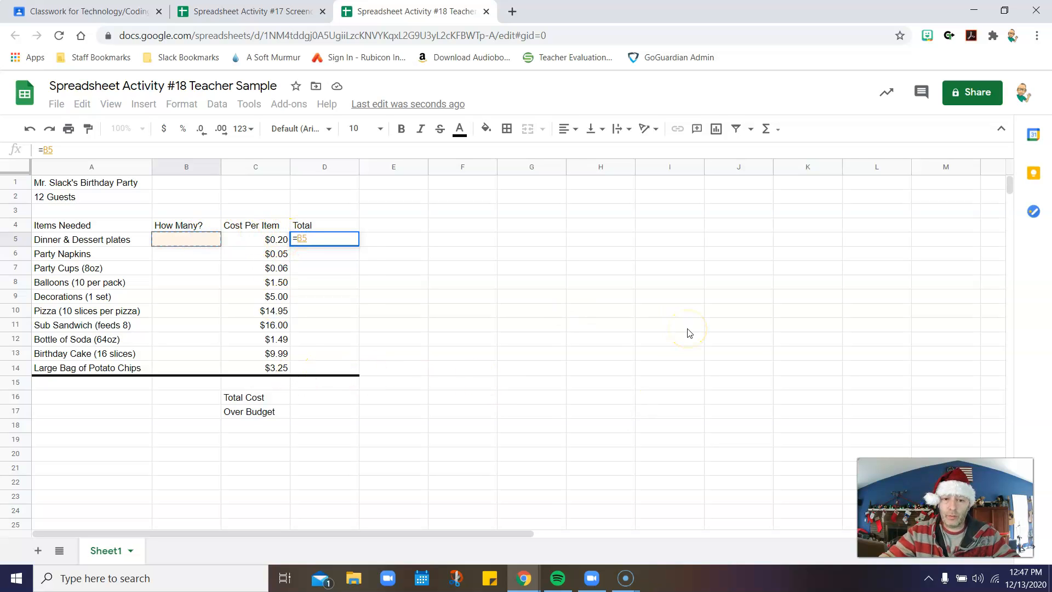
text(*)
click(261, 239)
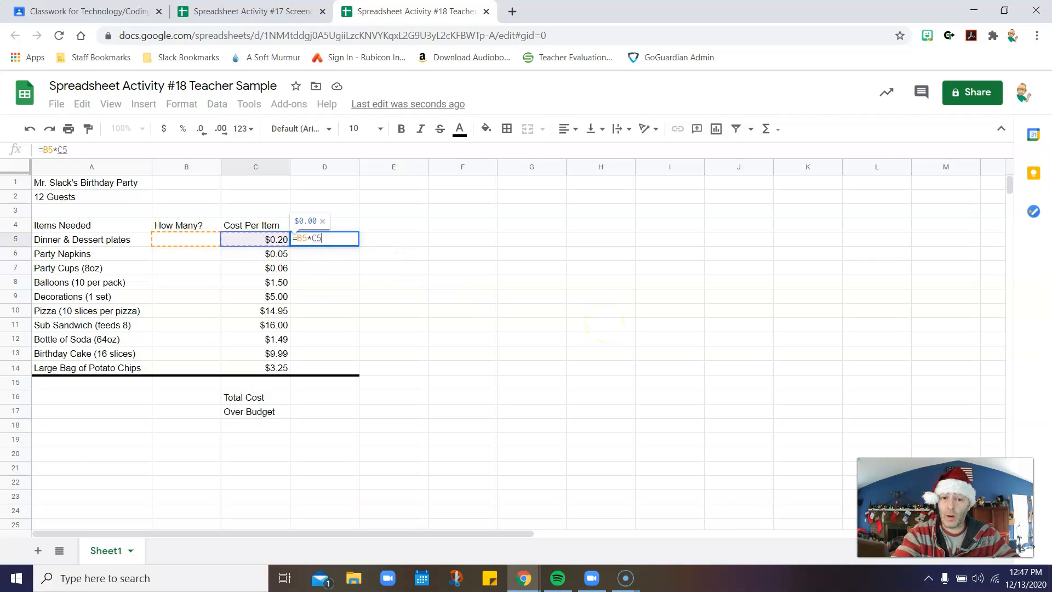
key(Return)
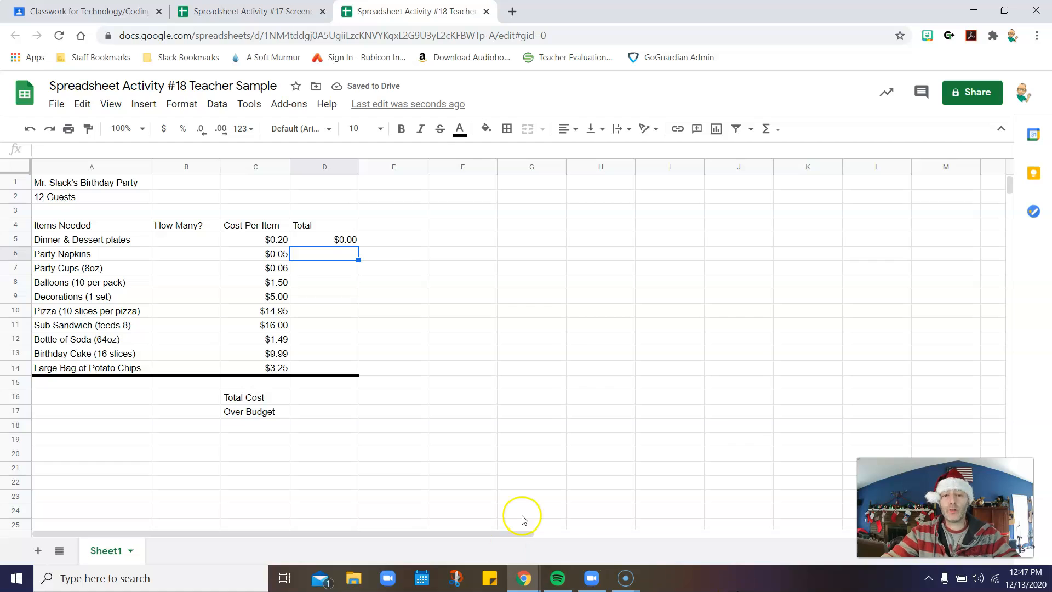
- Fill the formula in D5 down the Total column through D14
click(350, 242)
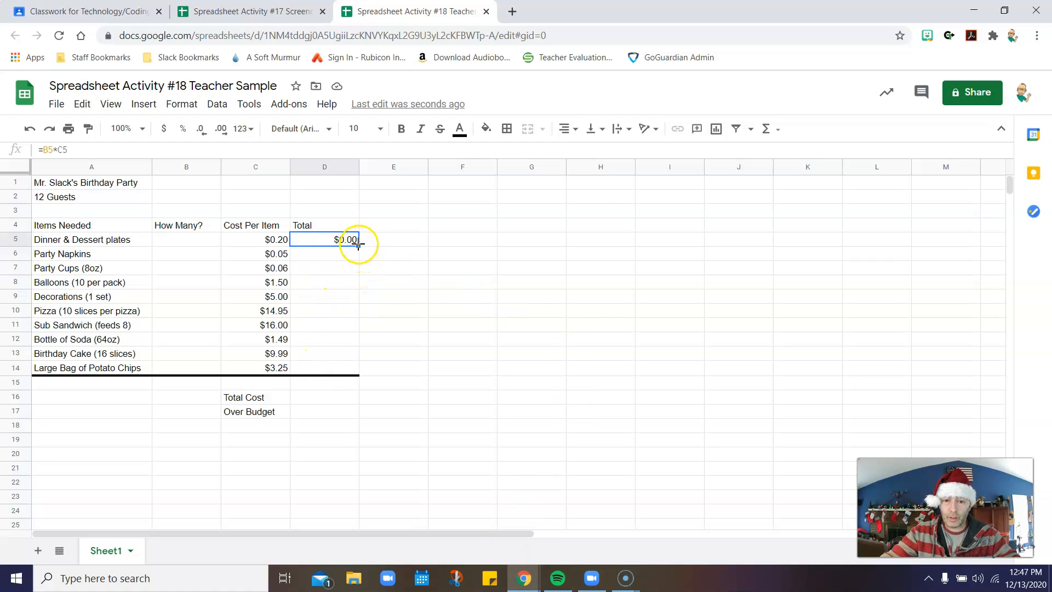
drag(360, 270, 355, 367)
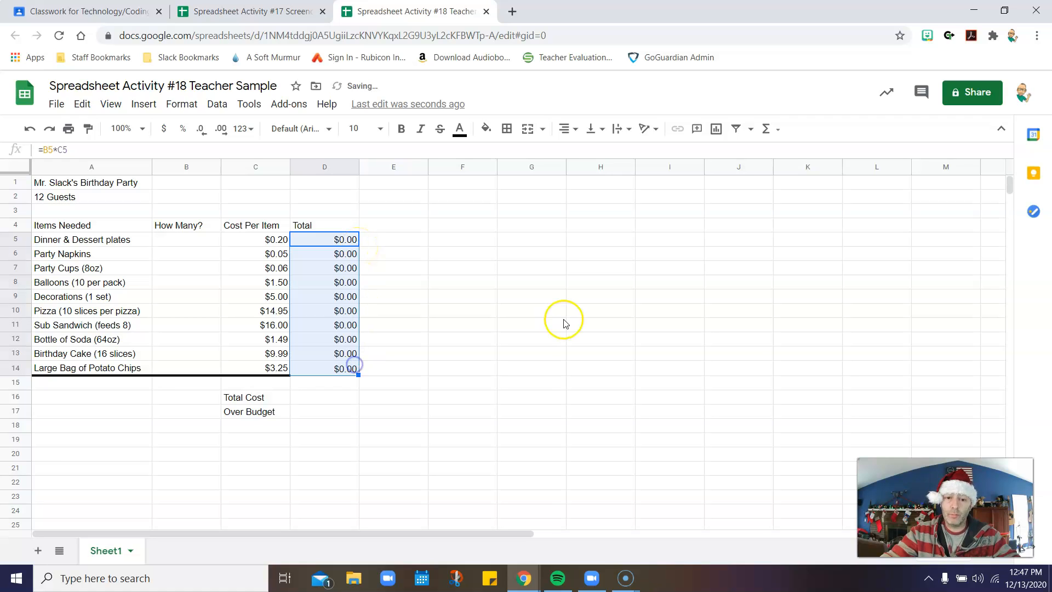
click(307, 393)
- Reapply the thick bottom border to cells C14 and D14
click(282, 370)
shift+click(307, 372)
click(507, 129)
click(566, 182)
click(613, 175)
click(644, 229)
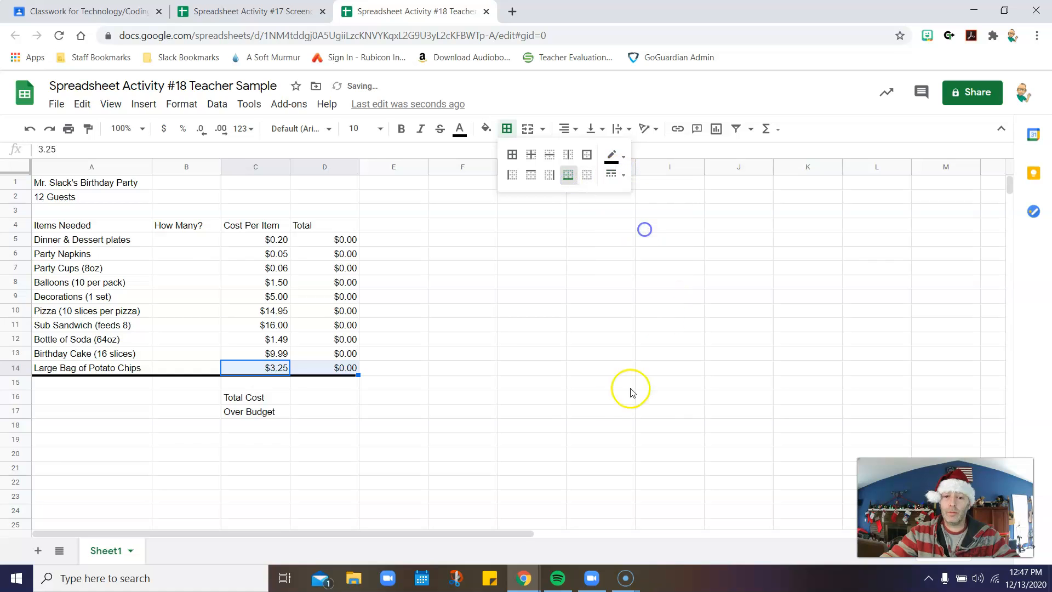
- Enter the formula =SUM(D5:D14) in cell D16 to calculate the party's total cost
click(462, 368)
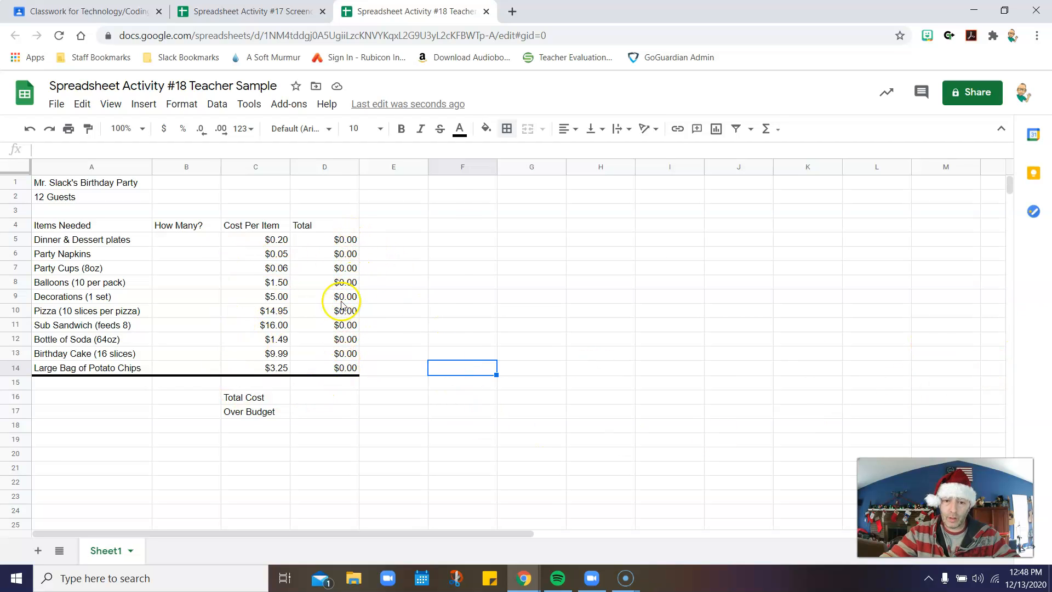
click(309, 245)
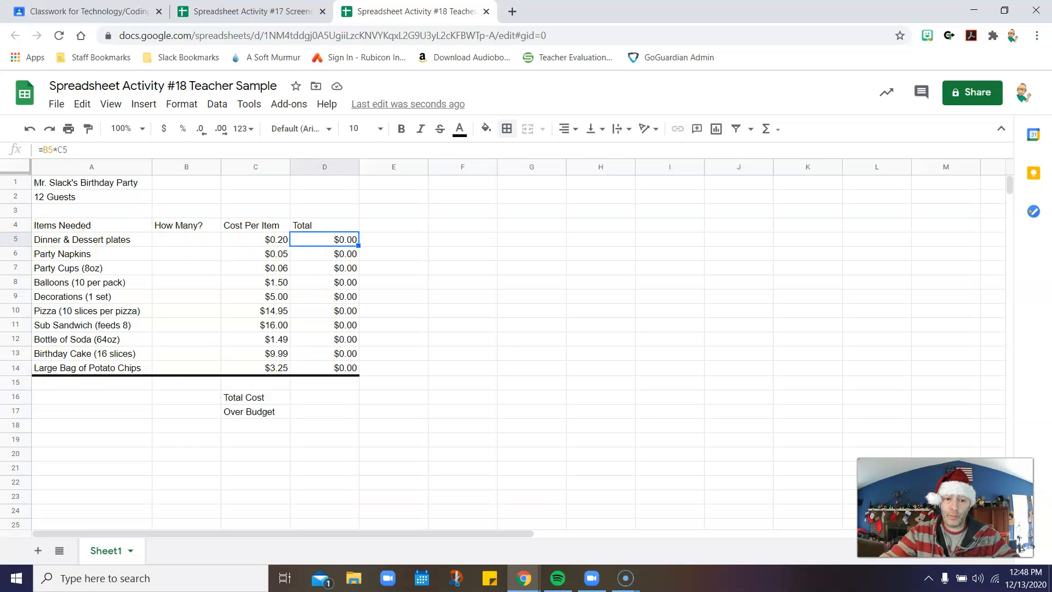
click(312, 401)
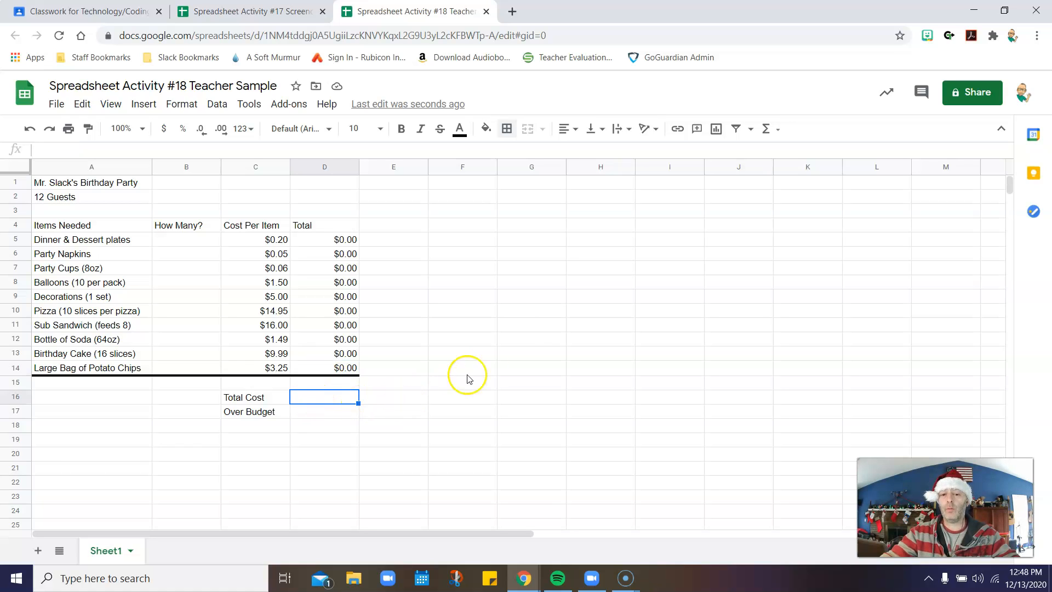
click(768, 131)
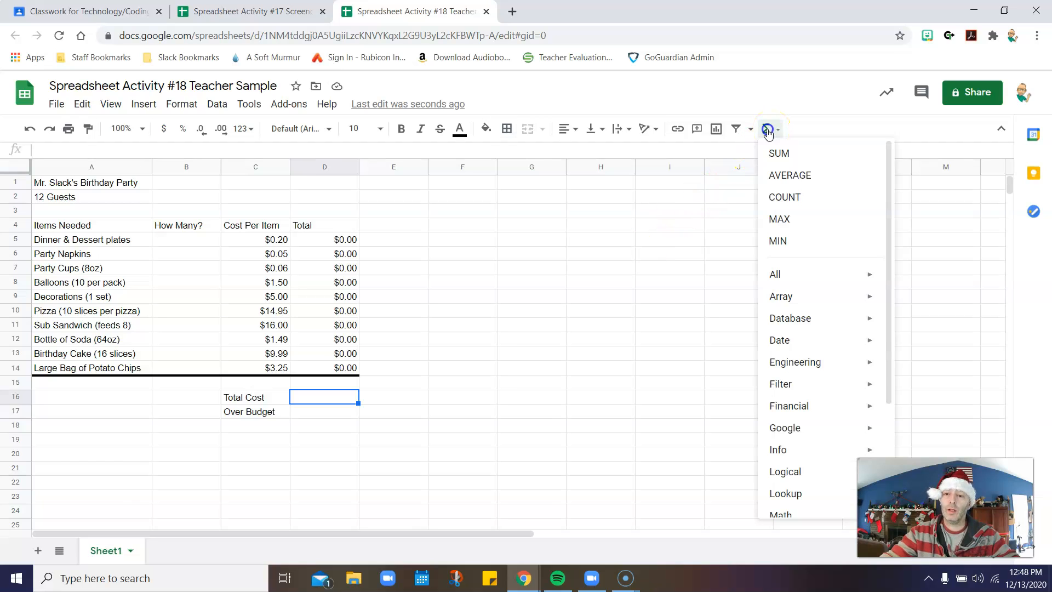
click(779, 155)
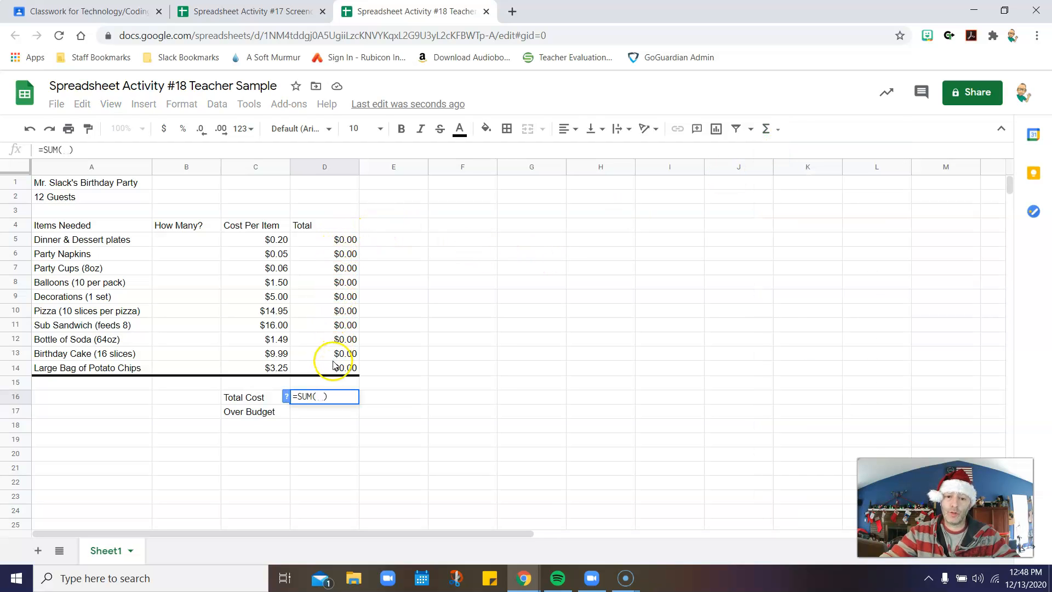
click(323, 245)
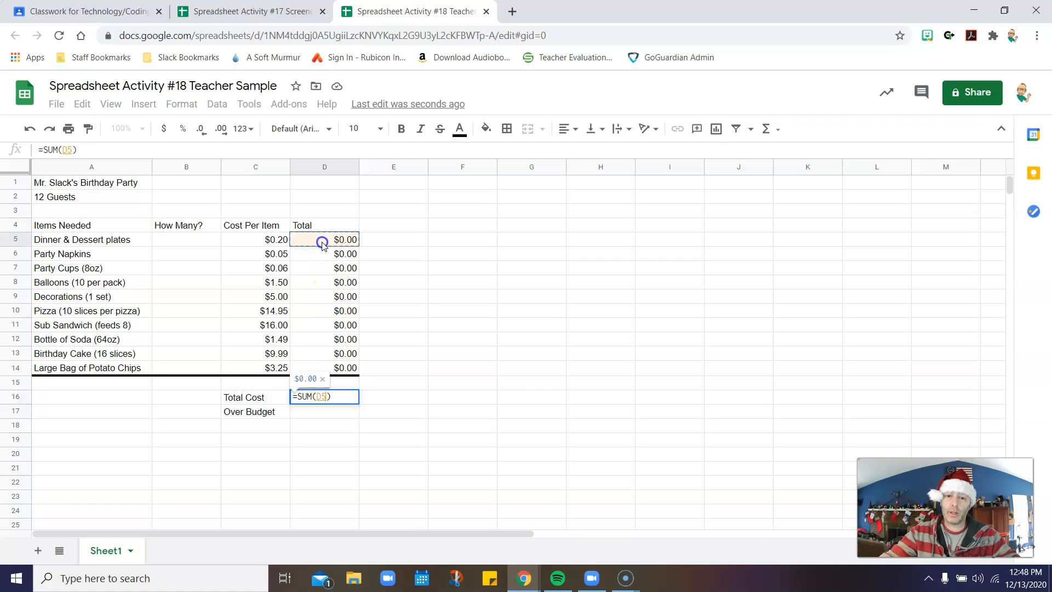
drag(322, 245, 322, 366)
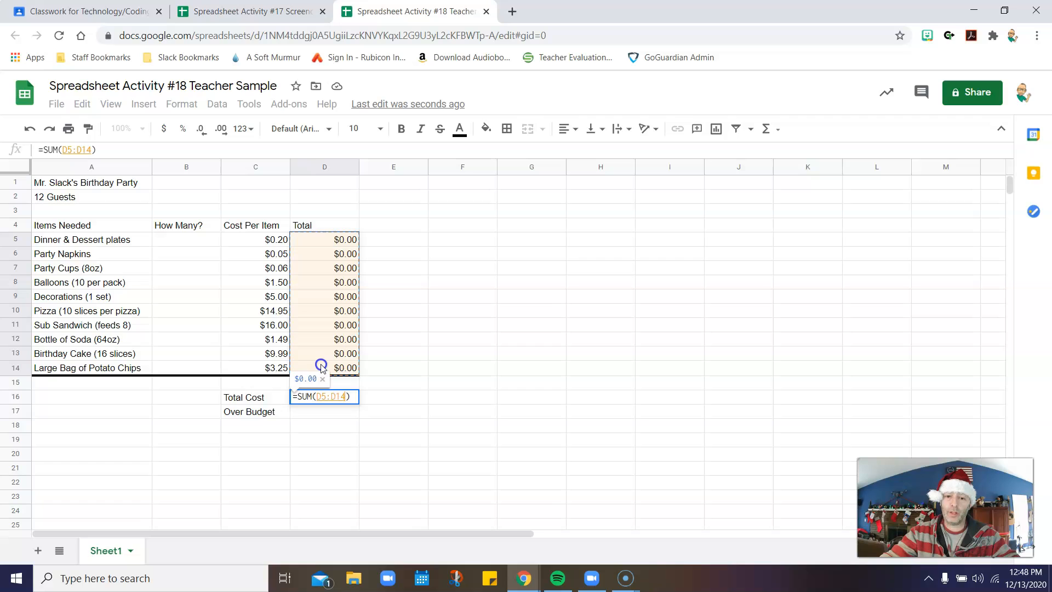
click(509, 368)
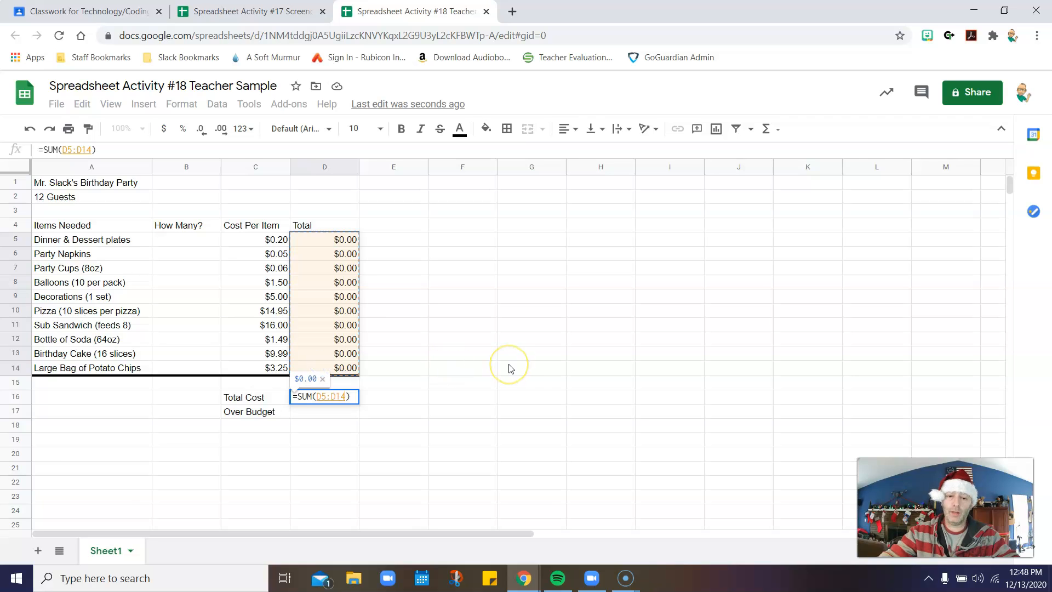
key(Return)
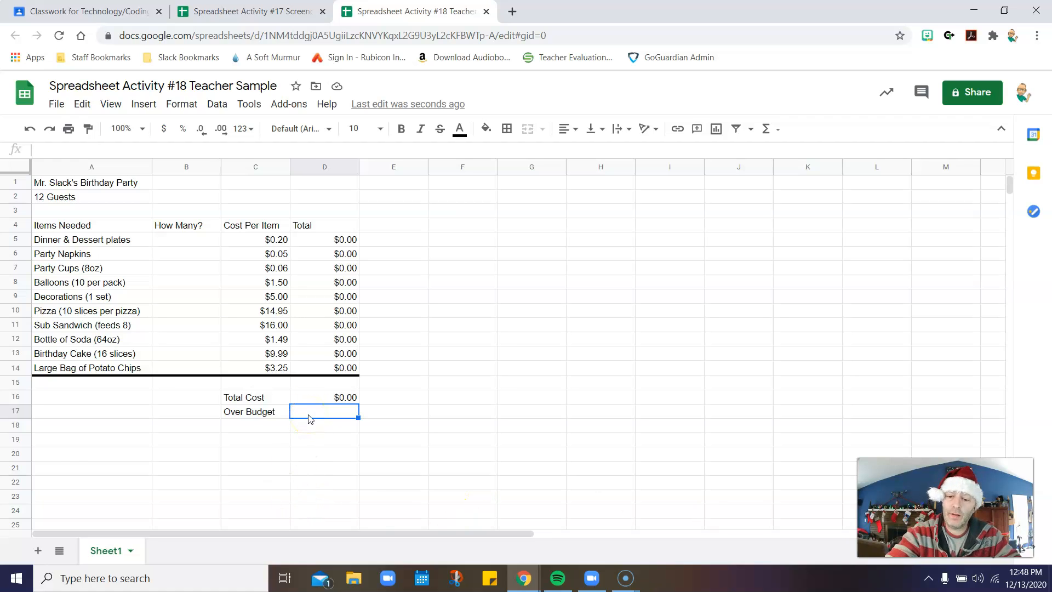
- Enter the formula =75-D16 in cell D17, beside Over Budget, to subtract the total cost from the 75-dollar budget
text(=)
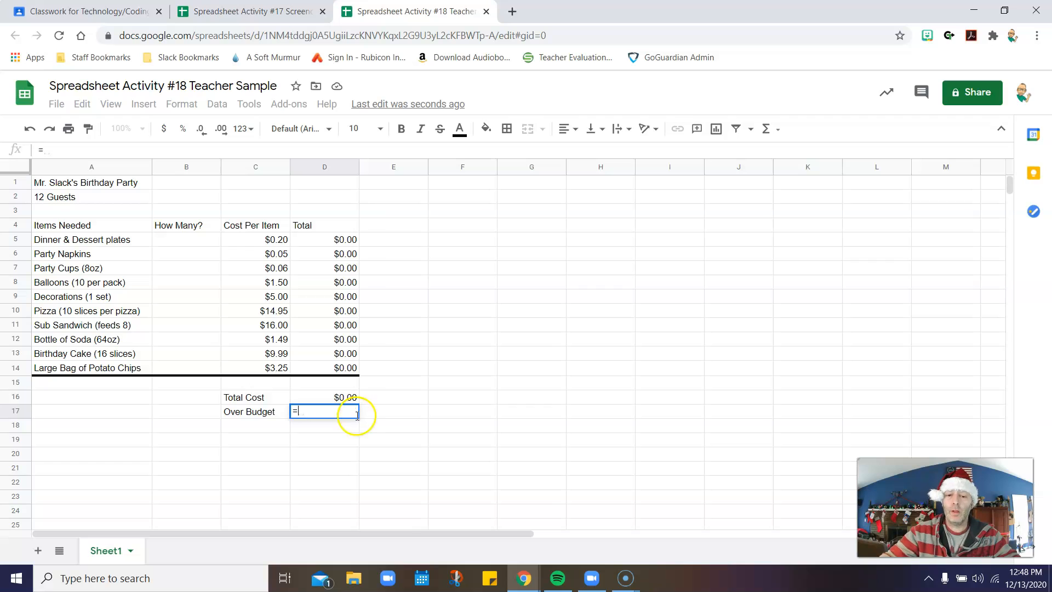
text(75)
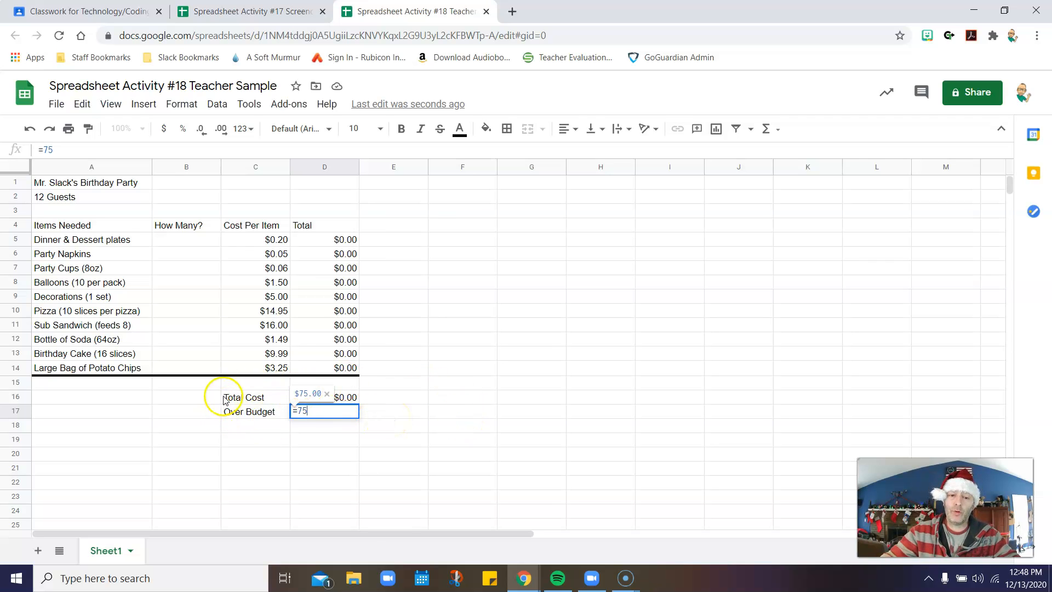
text(-)
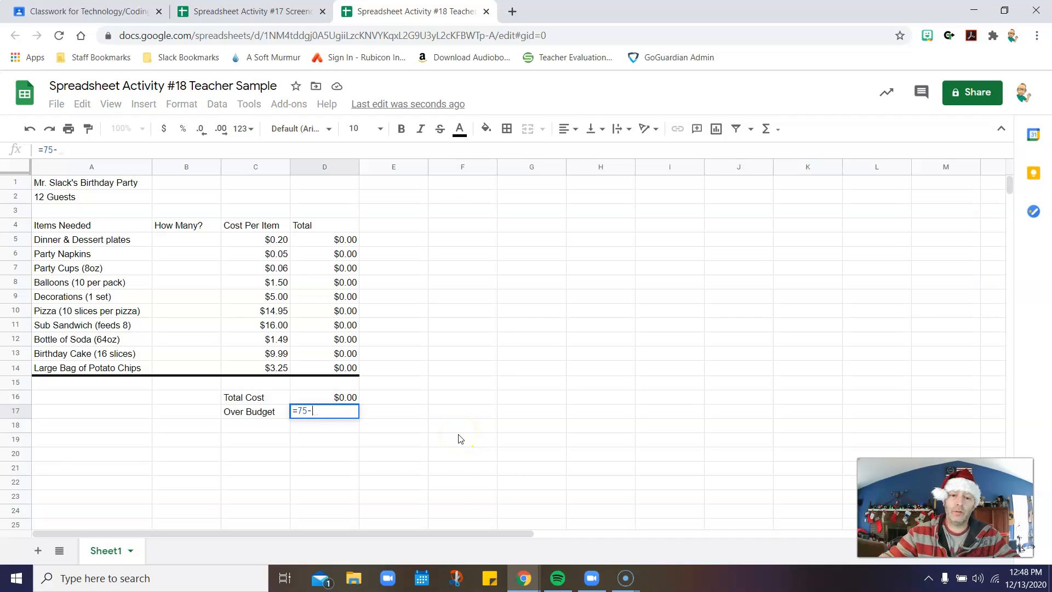
click(307, 397)
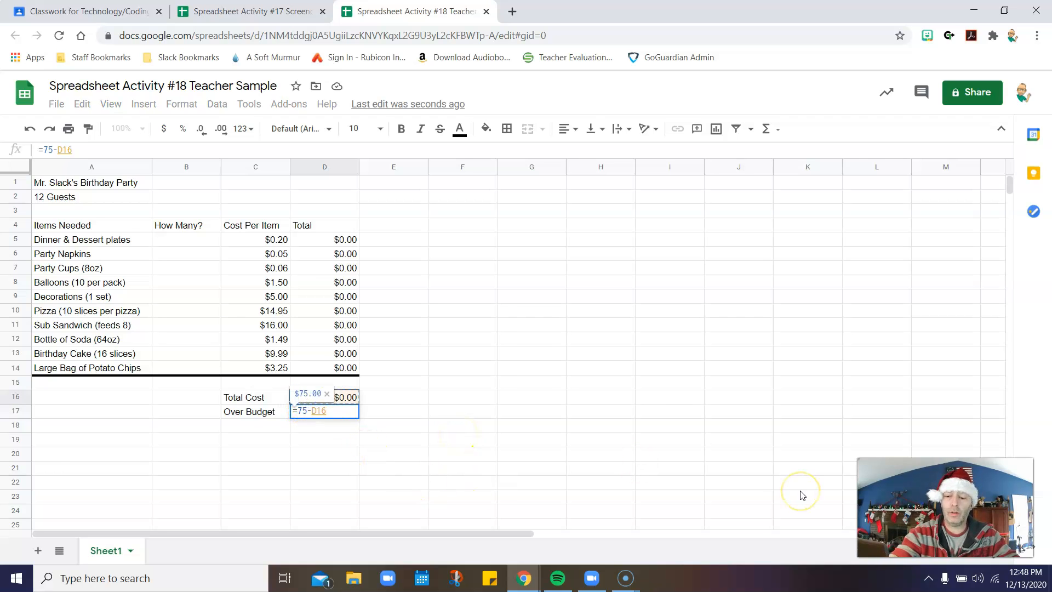
key(Return)
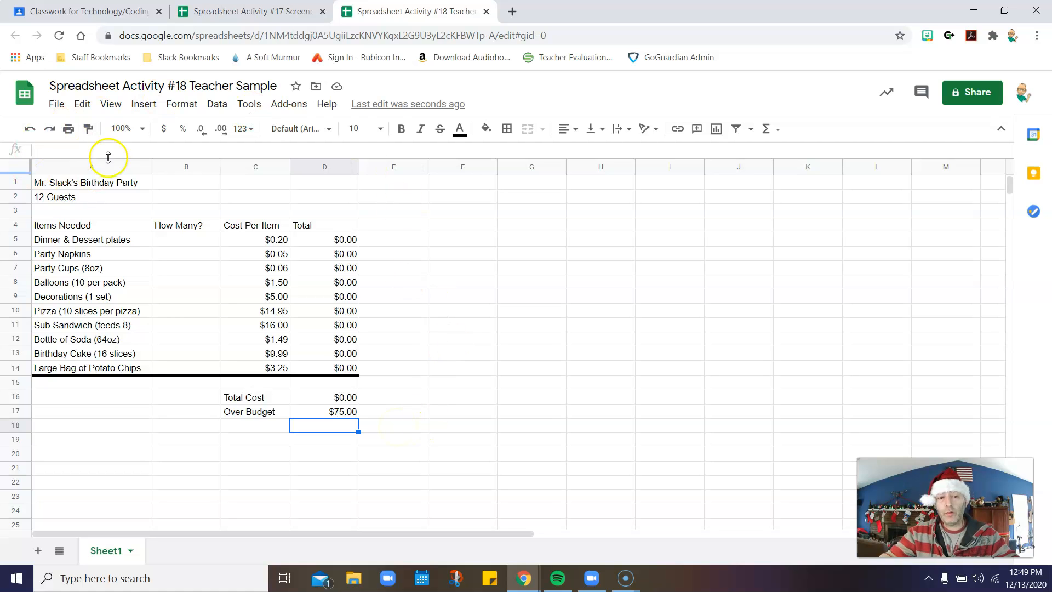
- Try viewing the sheet at 200% and 150% zoom
click(142, 128)
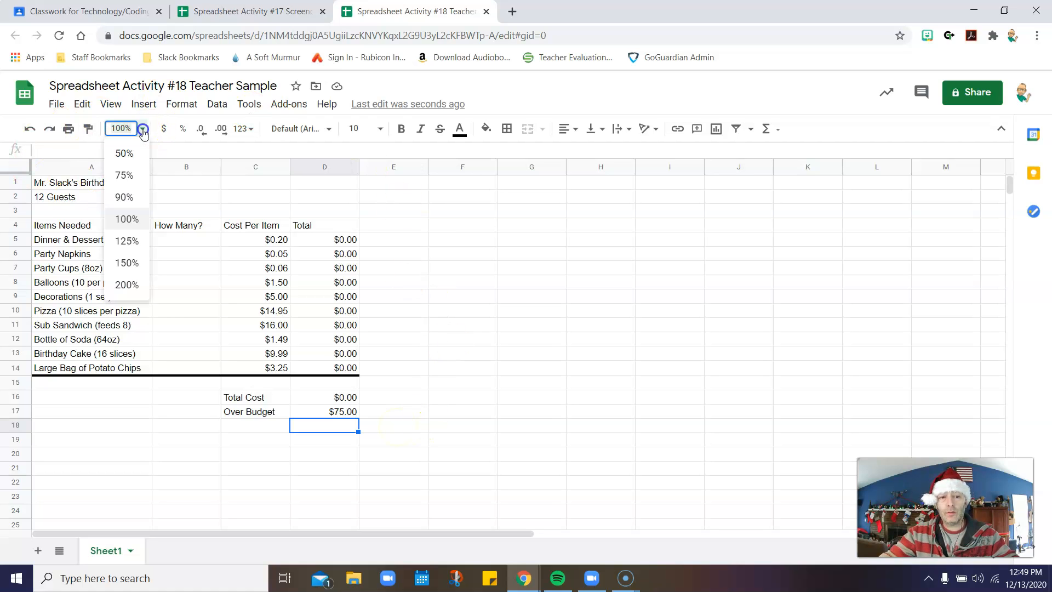
click(125, 285)
scroll(529, 324, up, 2)
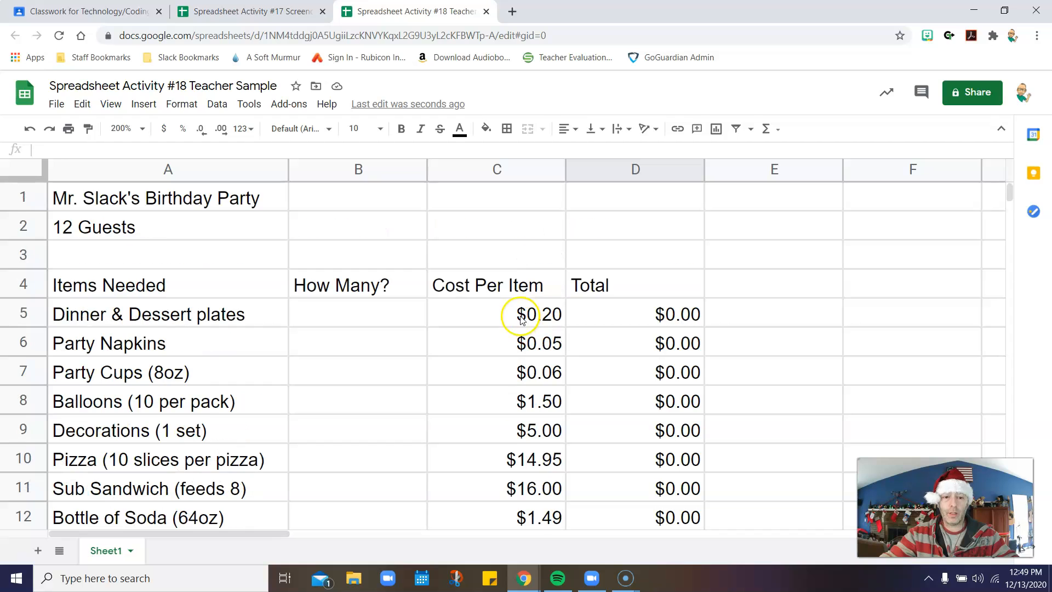
click(143, 130)
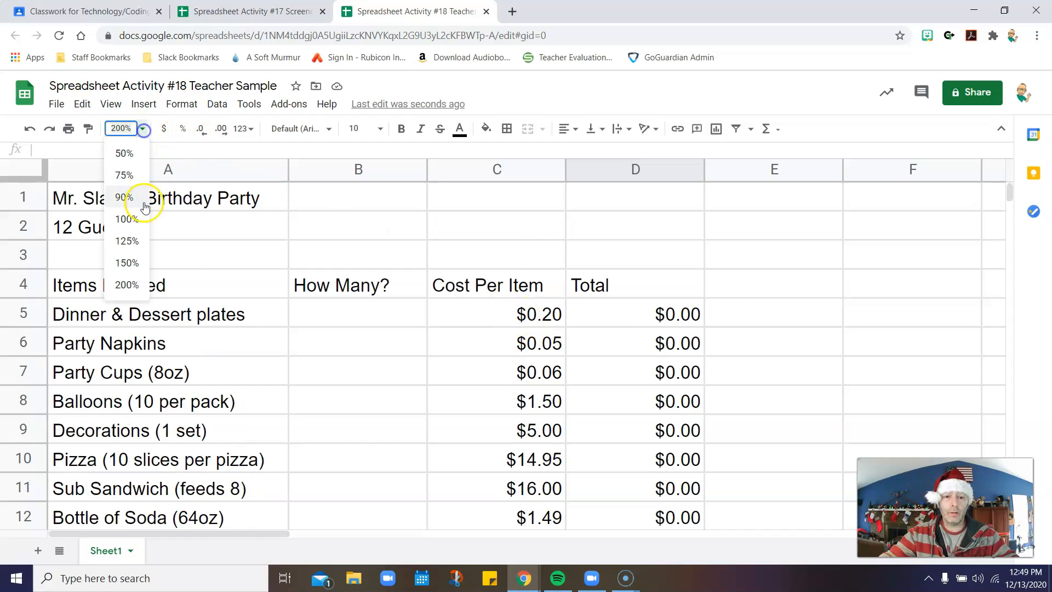
click(127, 263)
scroll(604, 294, down, 1)
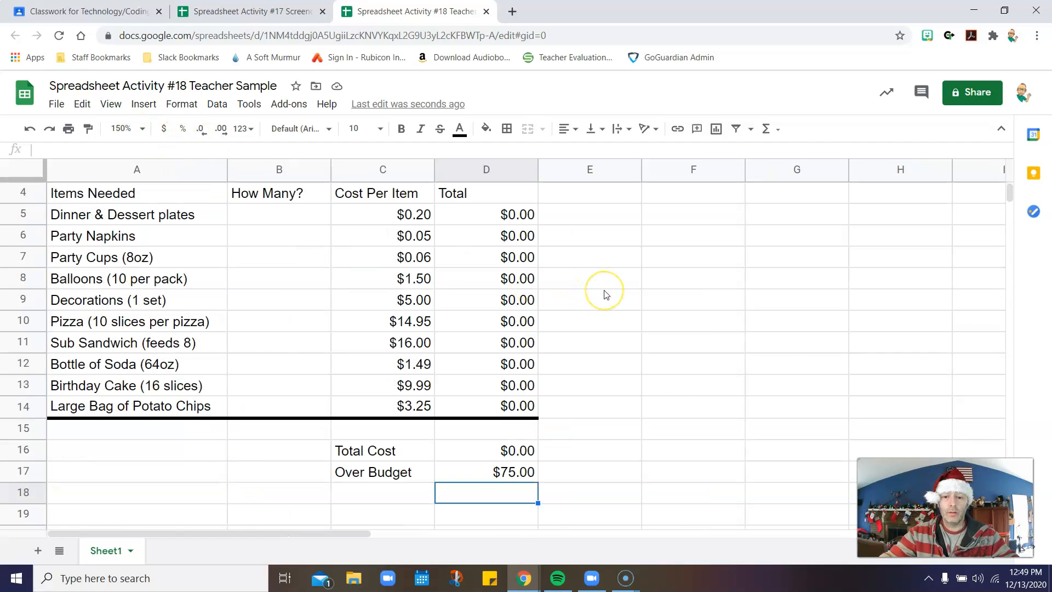
scroll(603, 294, up, 1)
- Set the sheet's zoom level to 125%
click(142, 130)
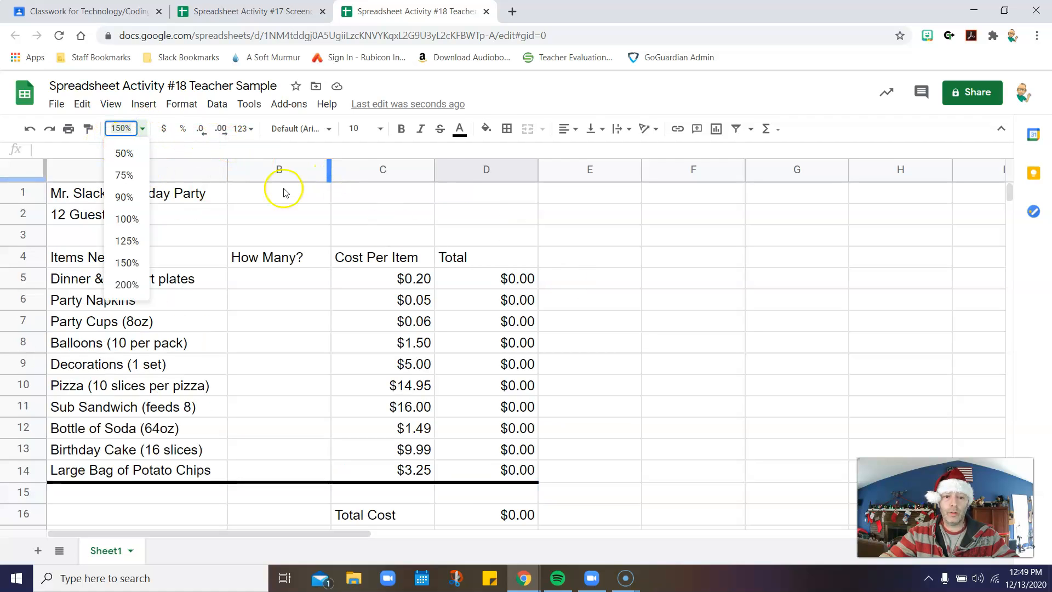
click(130, 241)
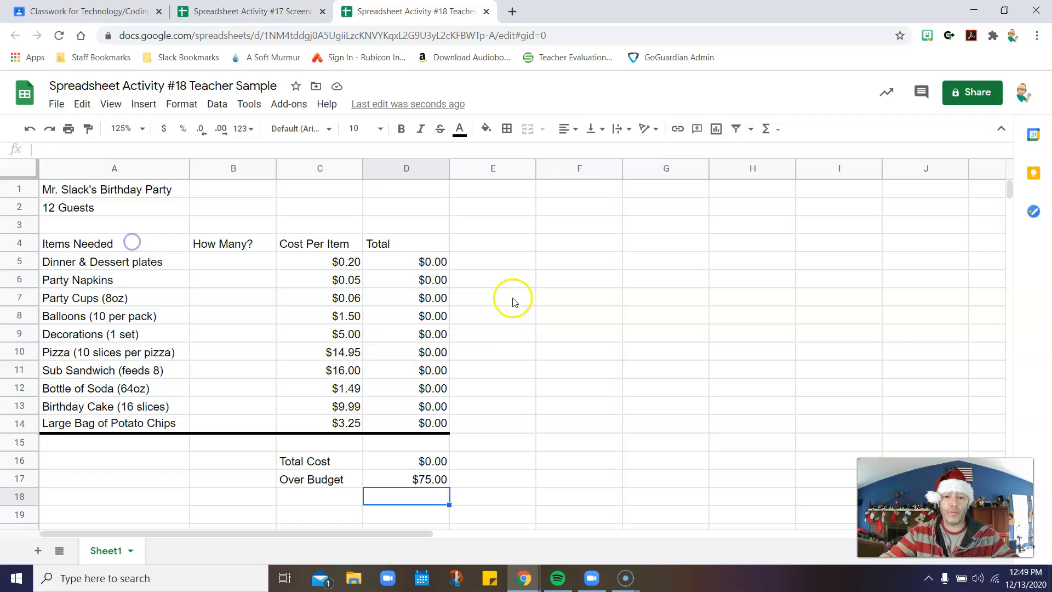
click(579, 298)
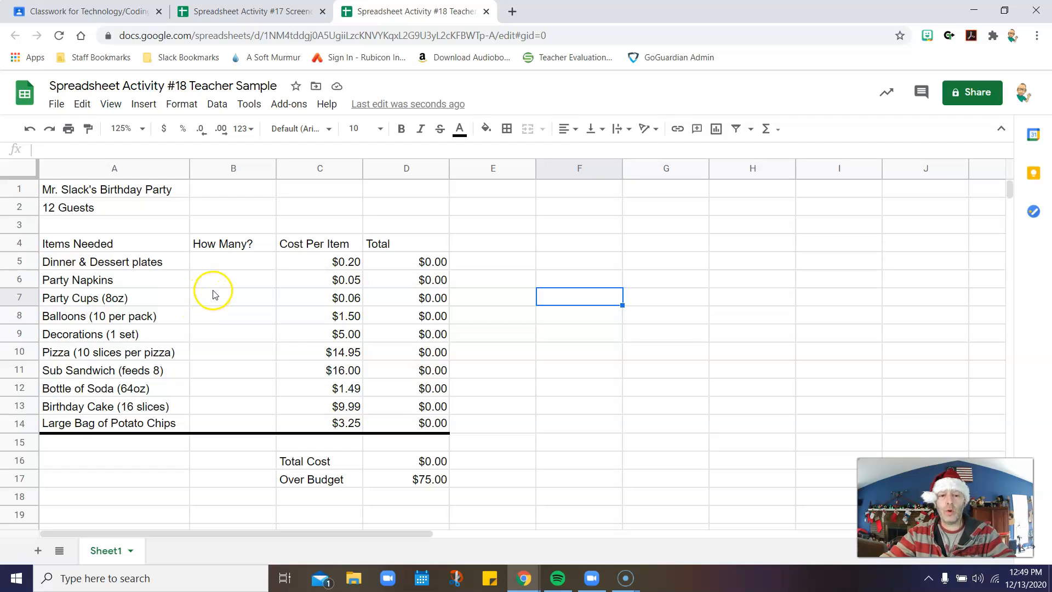
- Enter 12 as the How Many? quantity for the plates, napkins and cups in cells B5 through B7
click(203, 259)
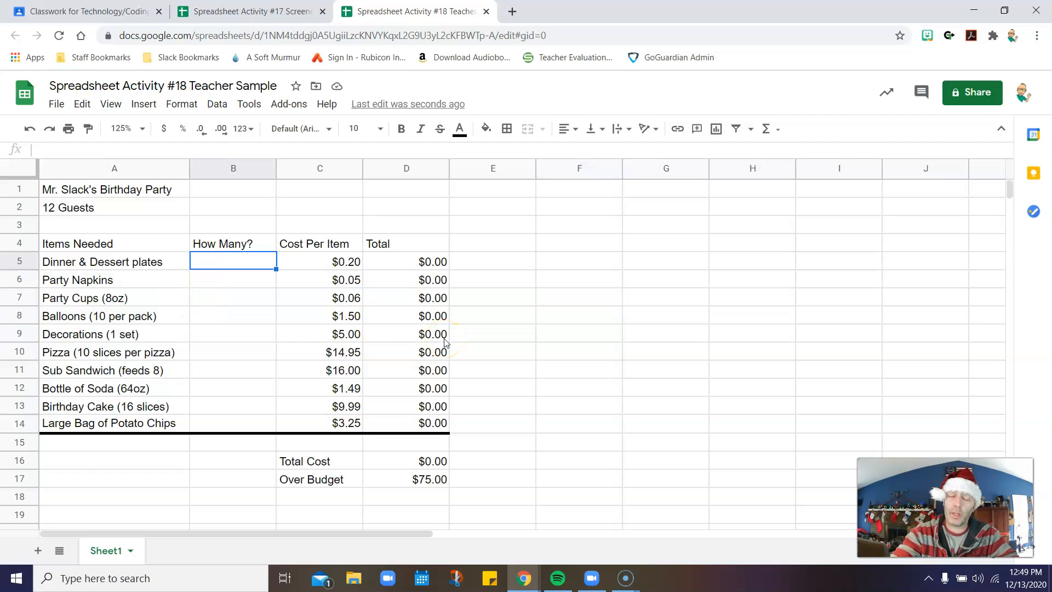
text(12)
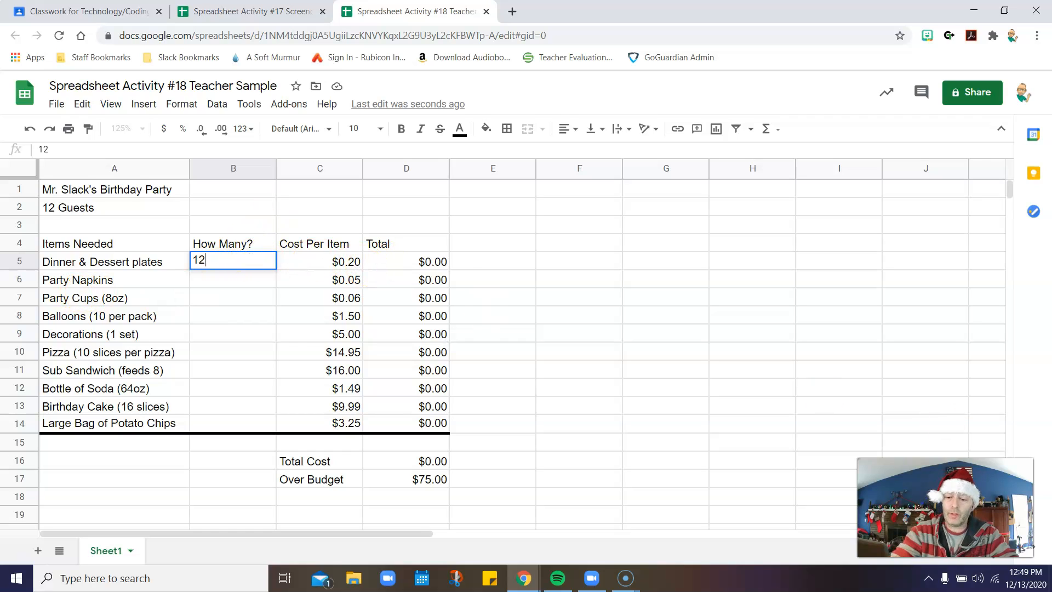
key(Return)
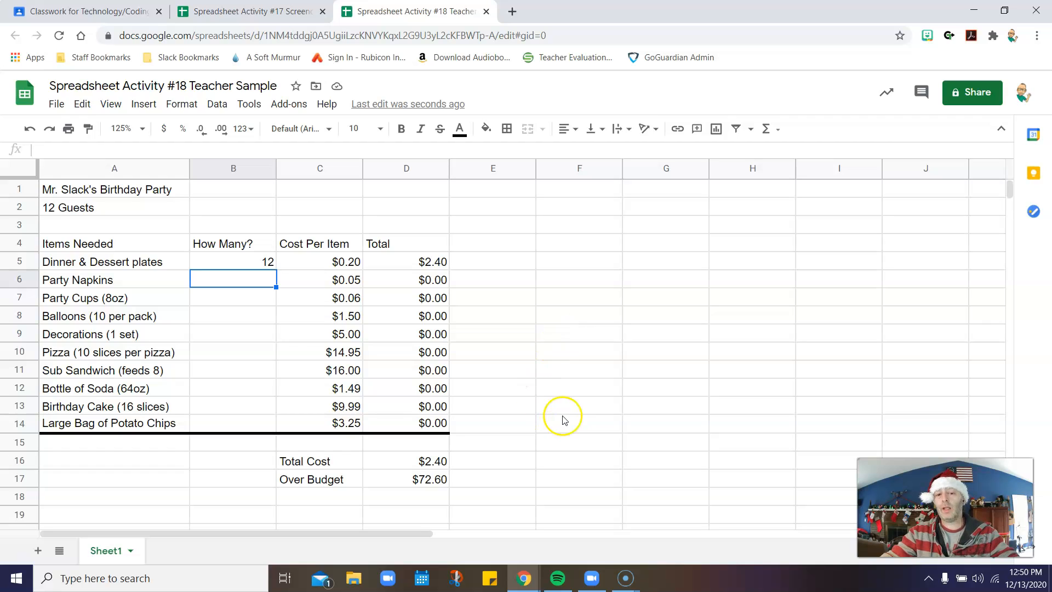
text(12)
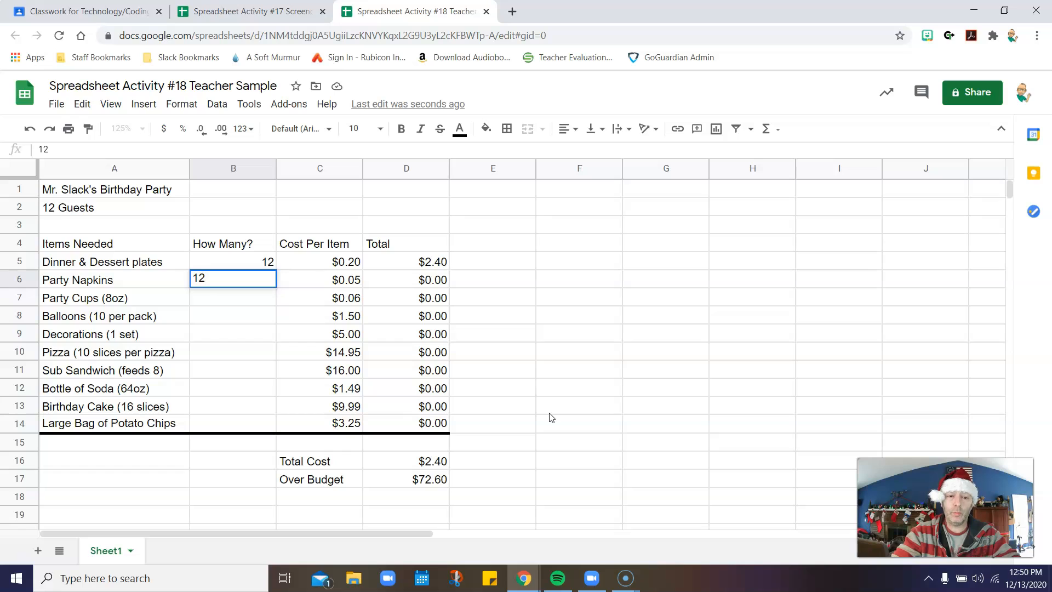
key(Return)
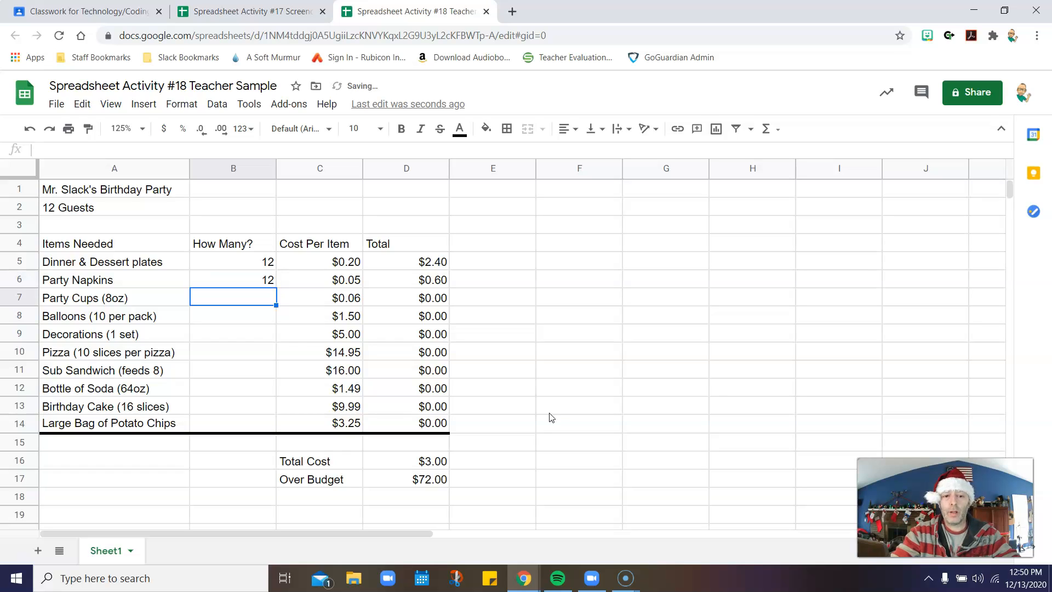
text(12)
key(Return)
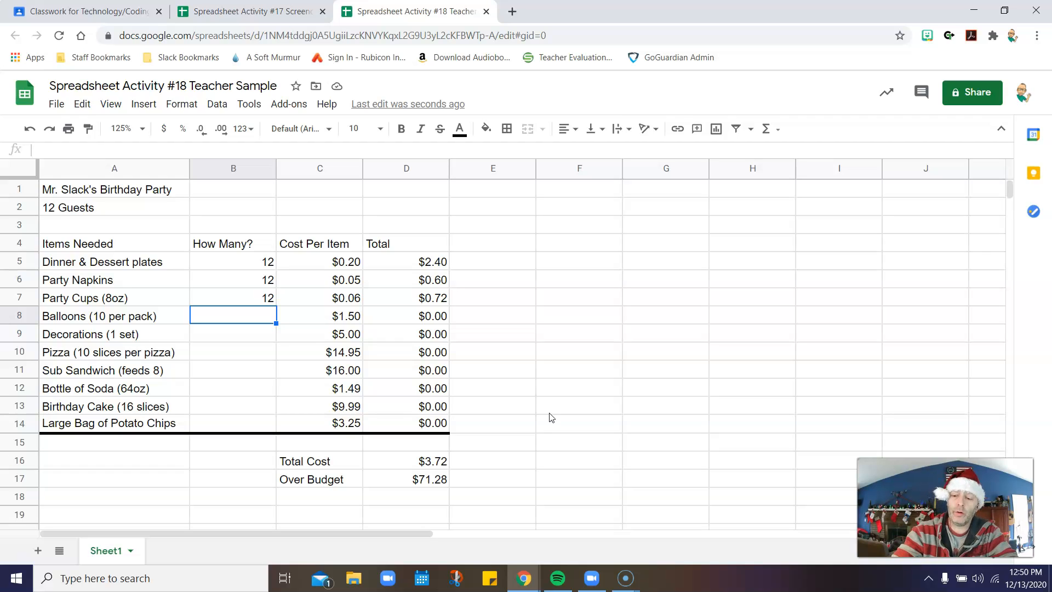
- Enter quantities of 2 for the balloons in B8 and 1 for the decorations in B9
text(2)
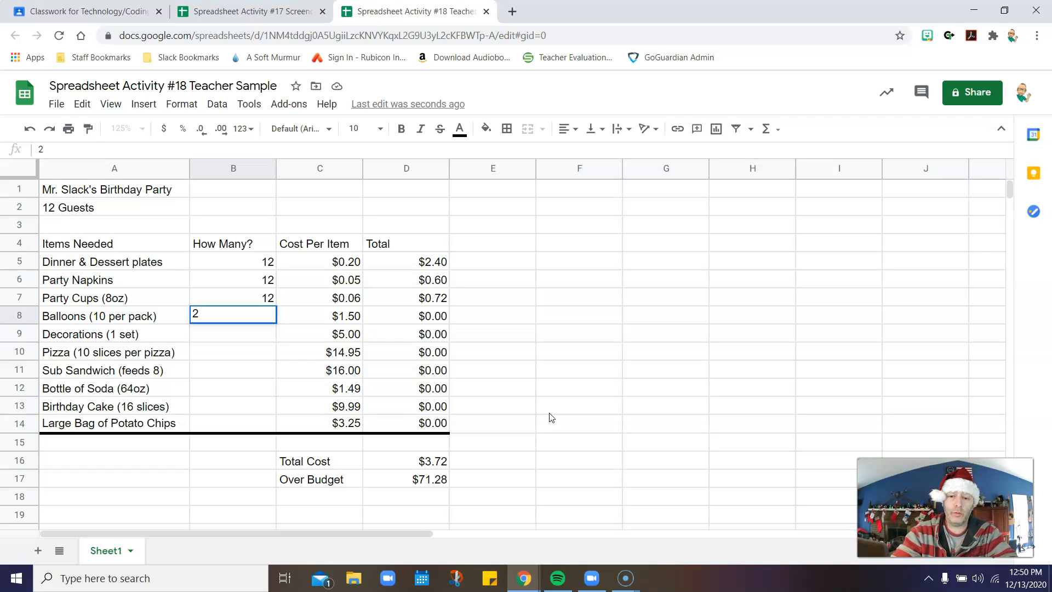
key(Return)
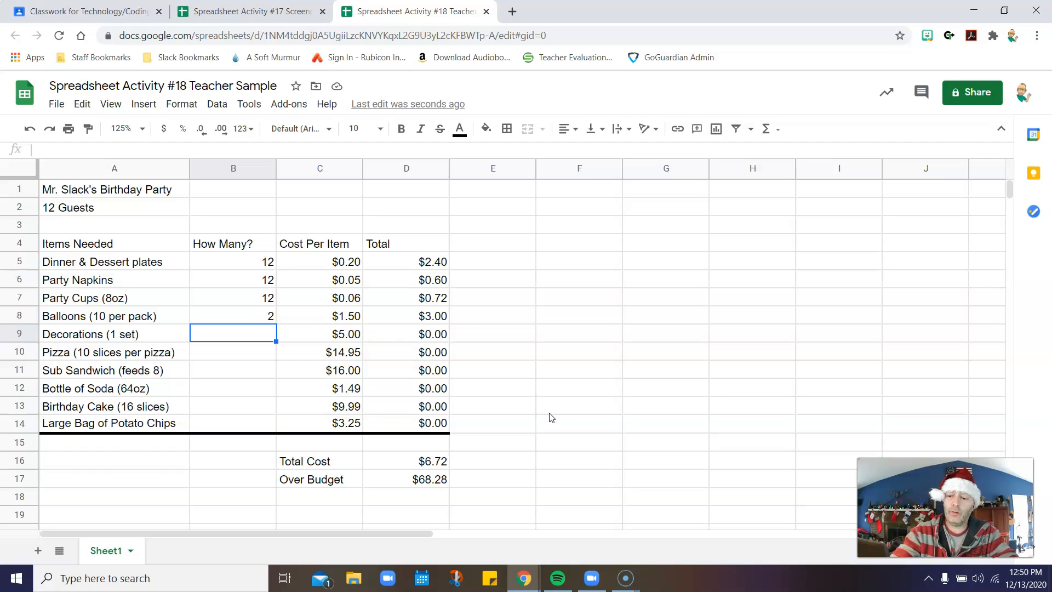
text(1)
key(Return)
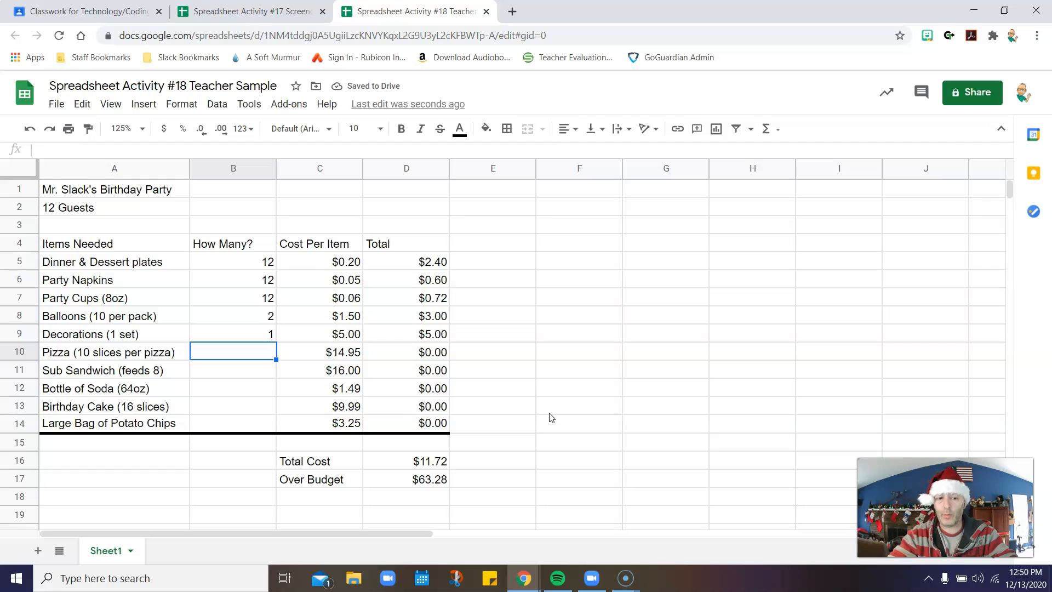
- Enter a quantity of 1 for both the pizza in B10 and the sub sandwich in B11
text(1)
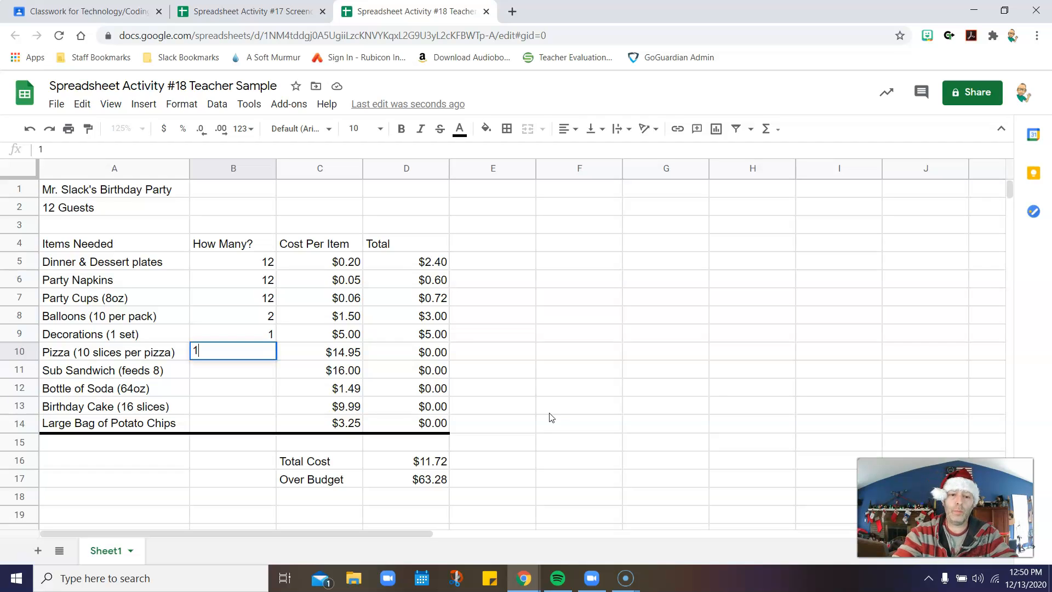
key(Return)
text(1)
key(Return)
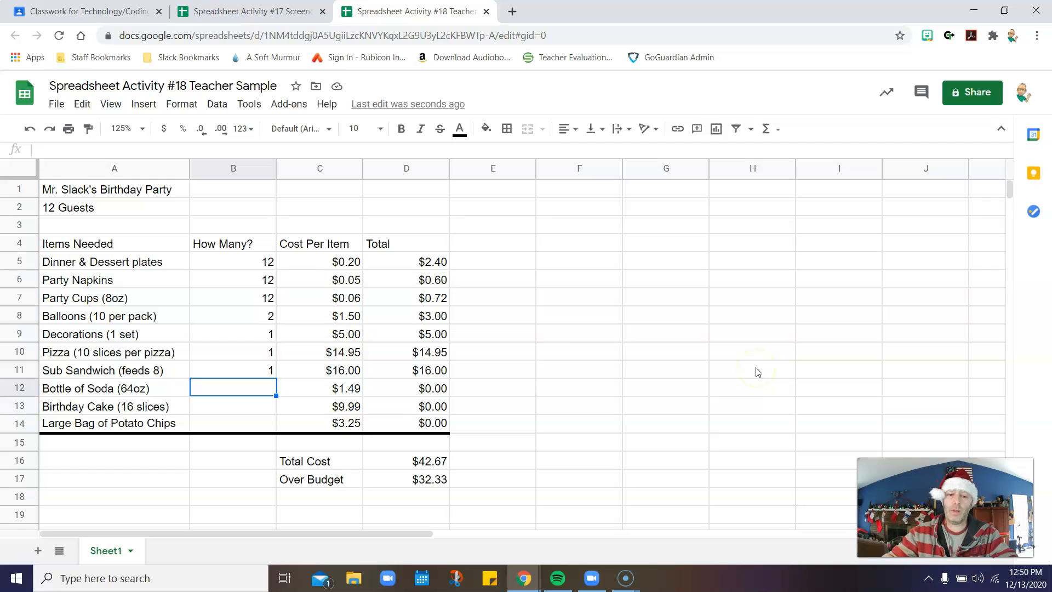
- Enter quantities of 2 for the bottles of soda in B12 and 1 for the birthday cake in B13
text(2)
key(Return)
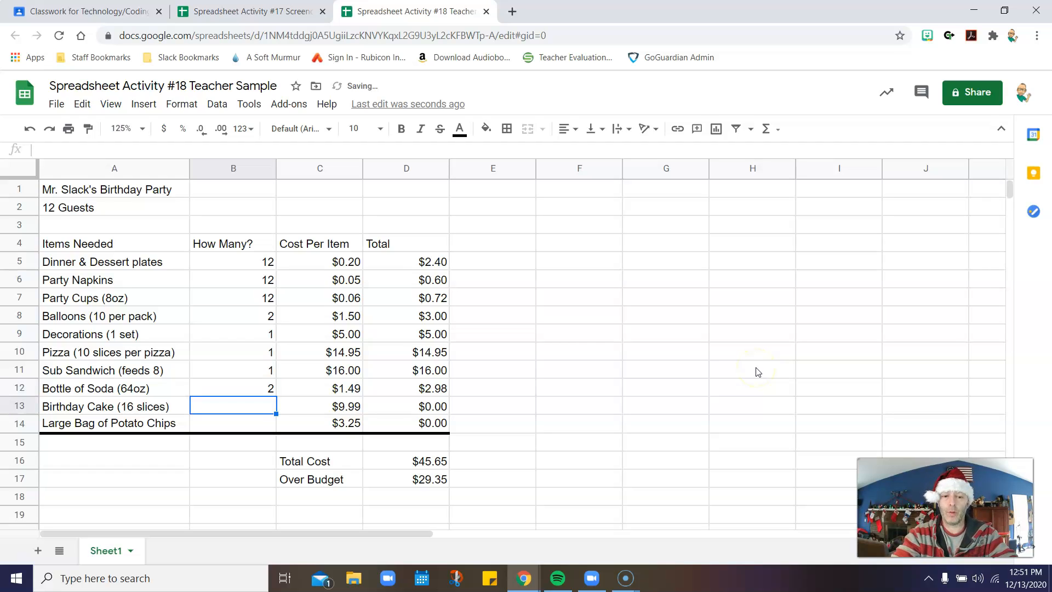
text(1)
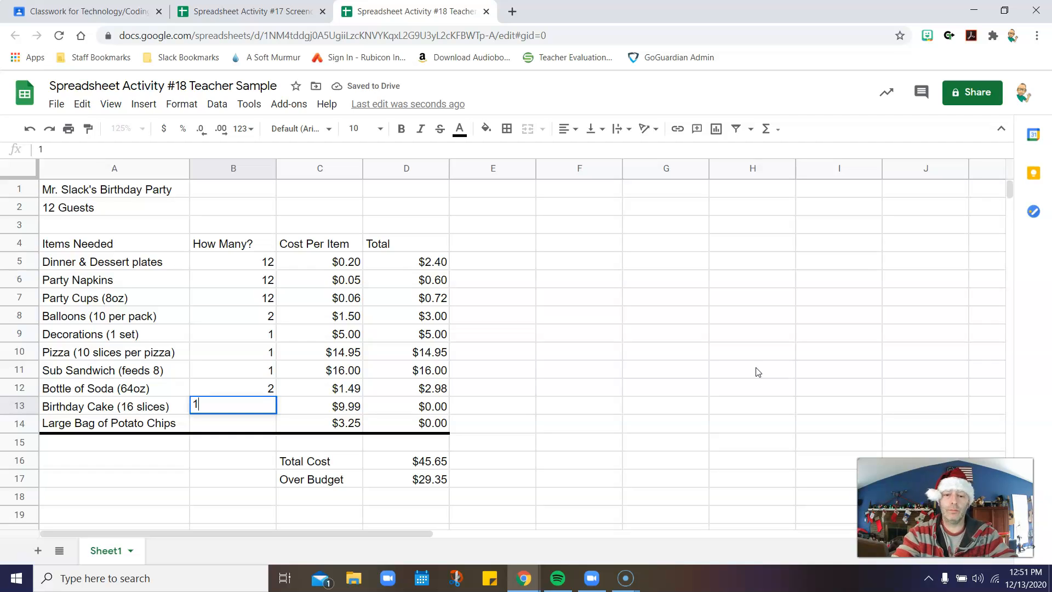
key(Return)
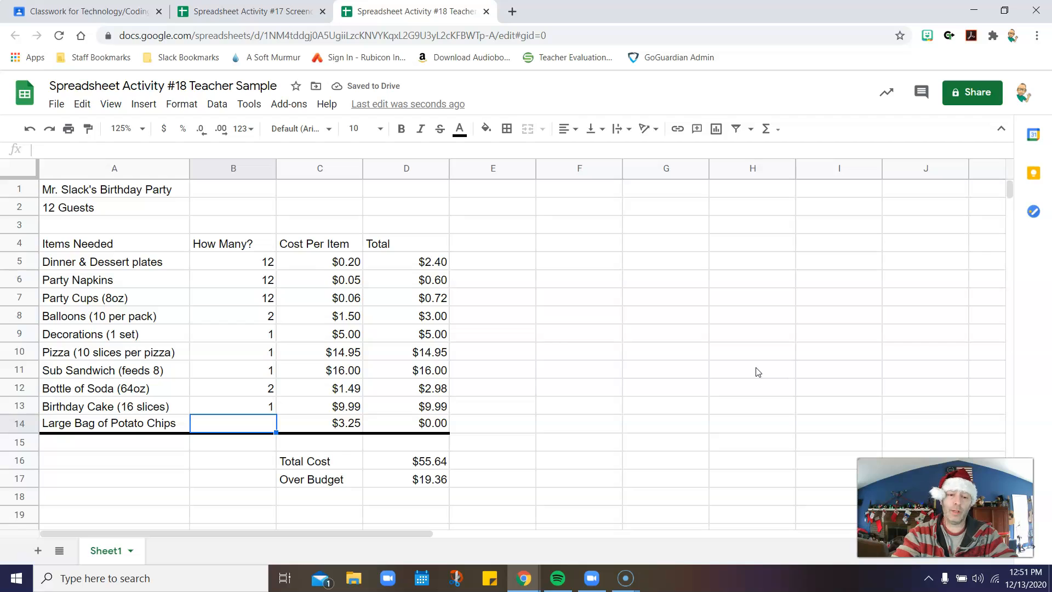
- Enter 2 as the How Many? quantity for the large bag of potato chips in B14
text(2)
key(Return)
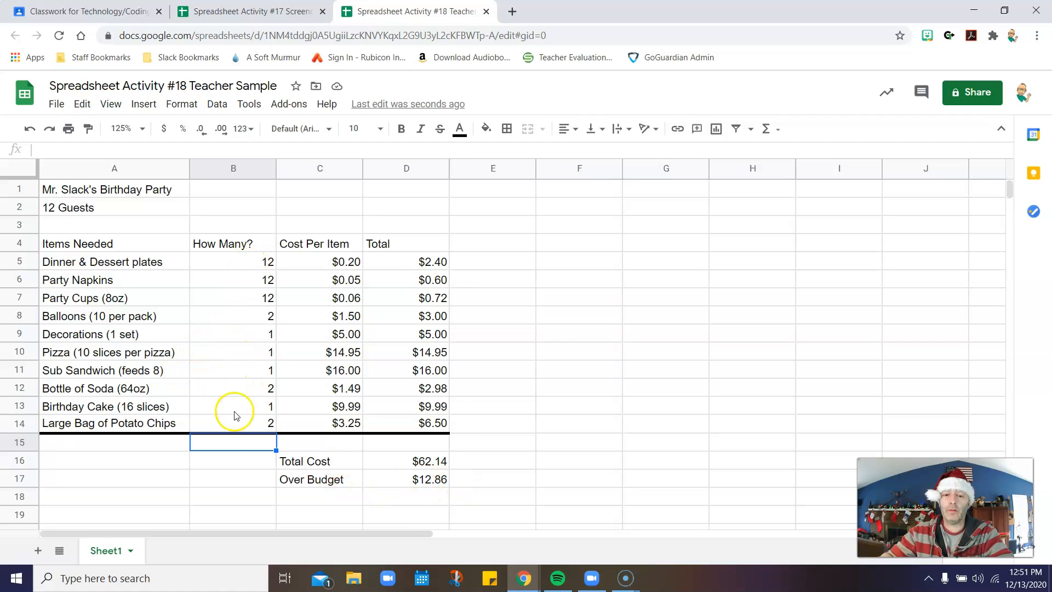
- Raise the sub sandwich quantity in B11 to 2 to test its effect on the budget
click(245, 280)
click(247, 262)
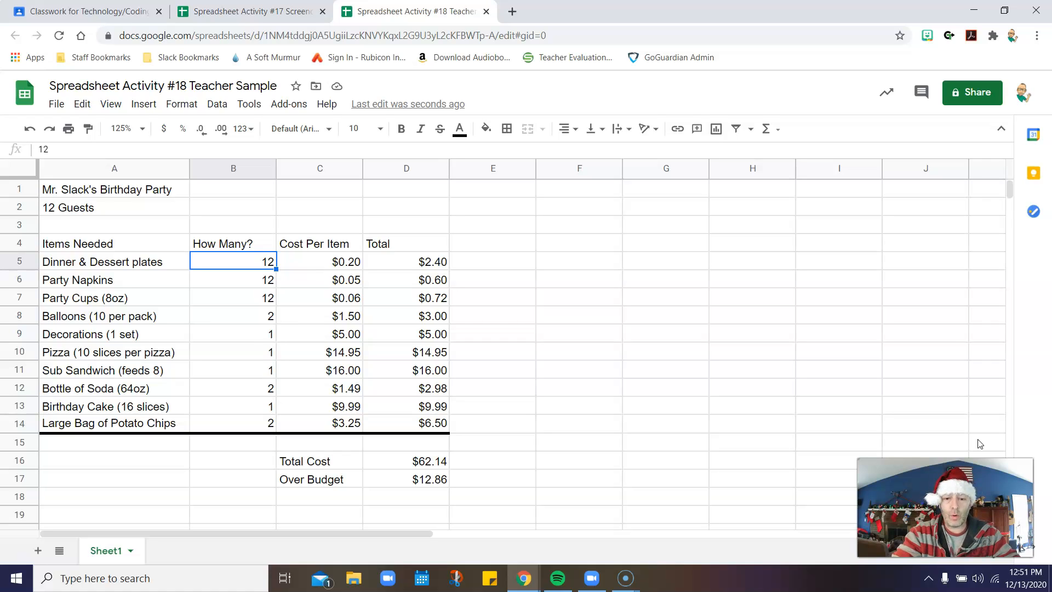
key(Down)
key(Down)
key(Down)
key(Down)
key(Down)
key(Down)
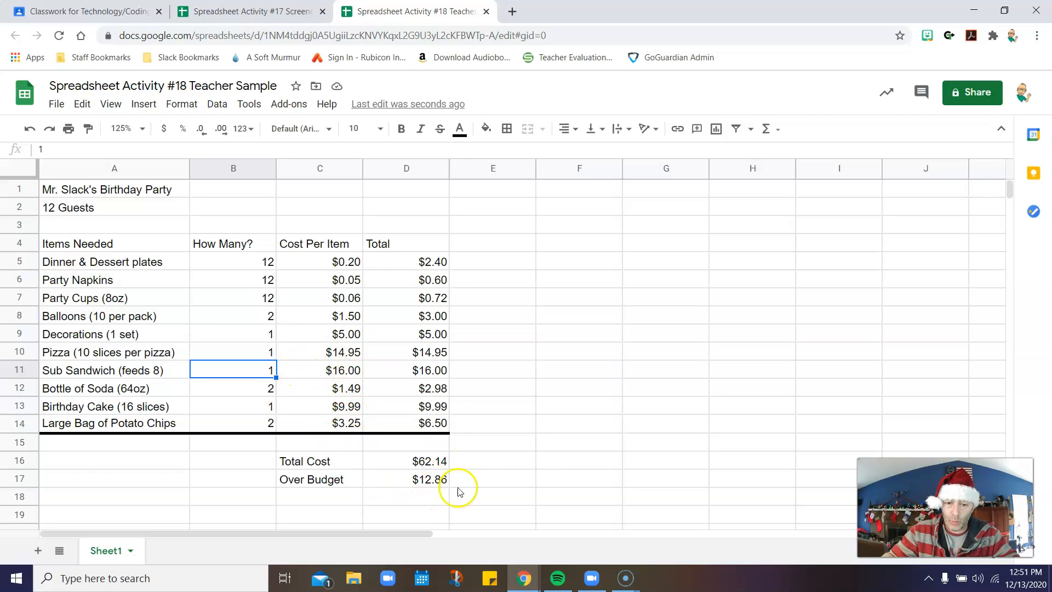
text(2)
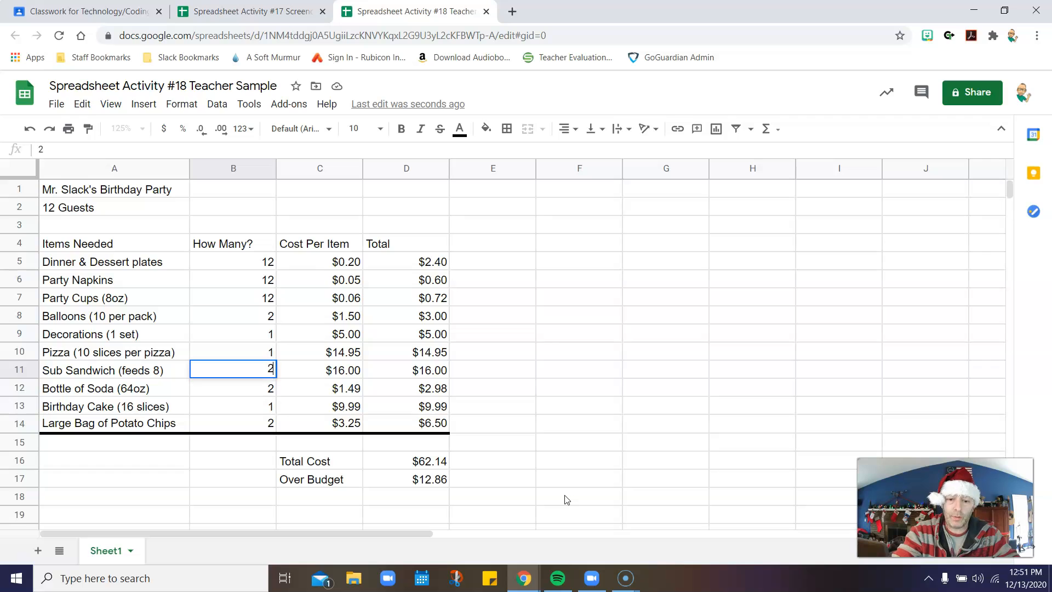
key(Return)
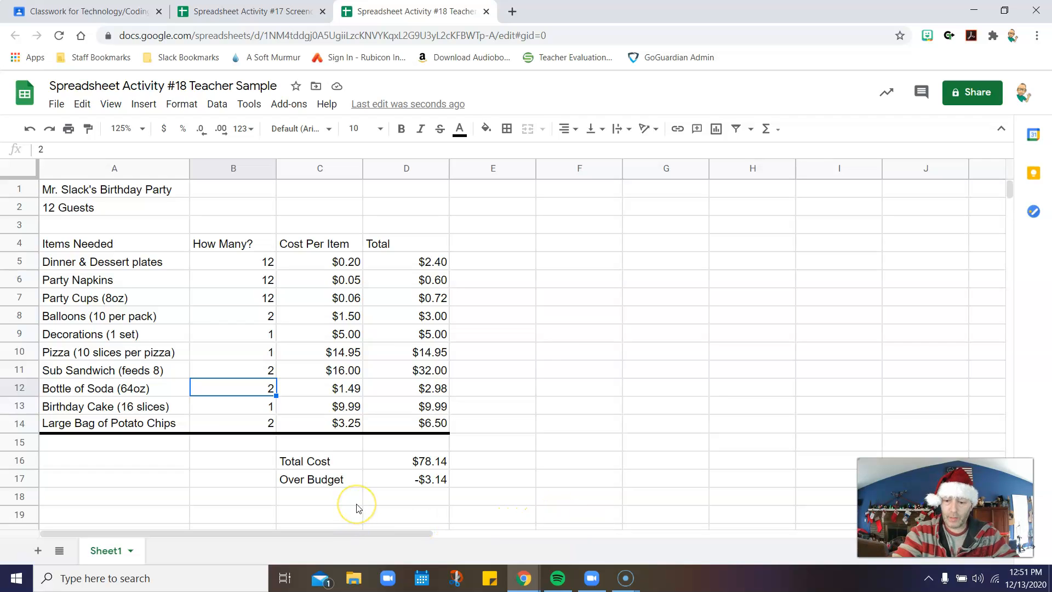
- Set the sub sandwich quantity in B11 back to 1
key(Up)
text(1)
key(Return)
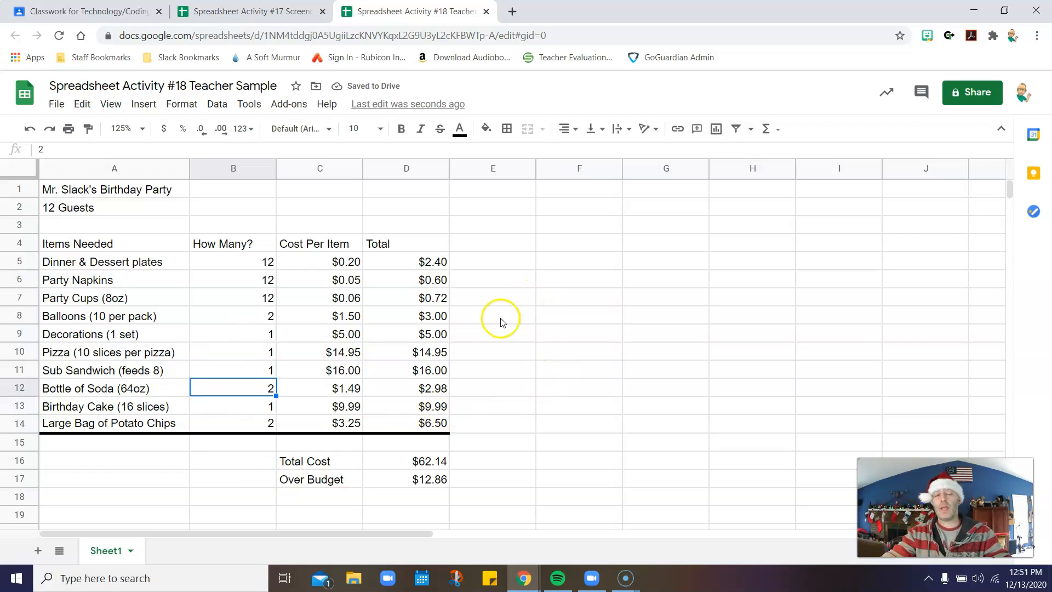
- Clear all the How Many? quantities from the plates in B5 through the potato chips in B14
click(243, 264)
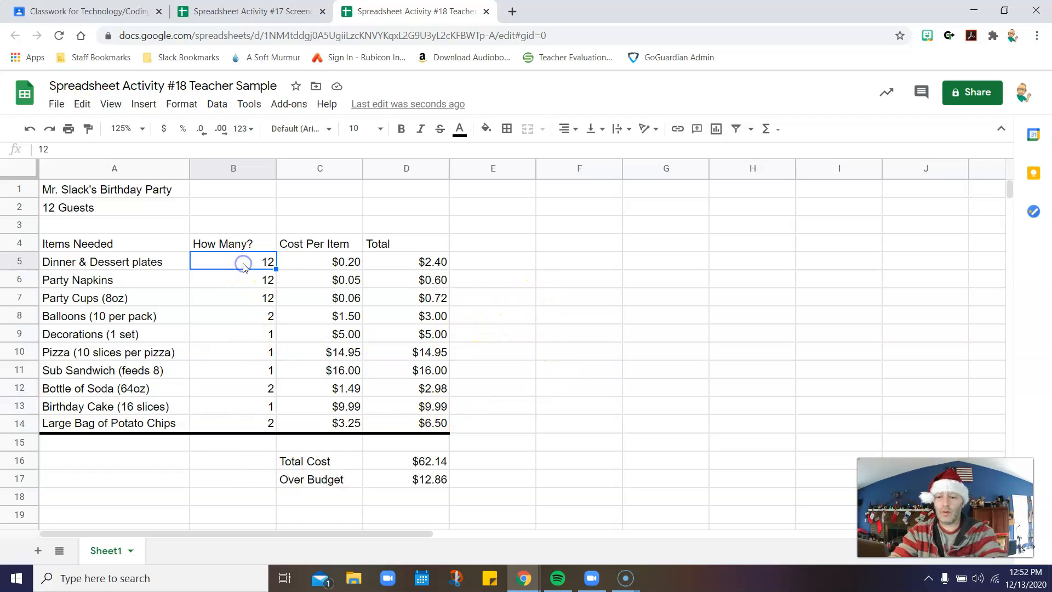
key(Delete)
key(Down)
key(Delete)
key(Down)
key(Delete)
key(Down)
key(Delete)
key(Down)
key(Delete)
key(Down)
key(Delete)
key(Down)
key(Delete)
key(Down)
key(Delete)
key(Down)
key(Delete)
key(Down)
key(Delete)
key(Right)
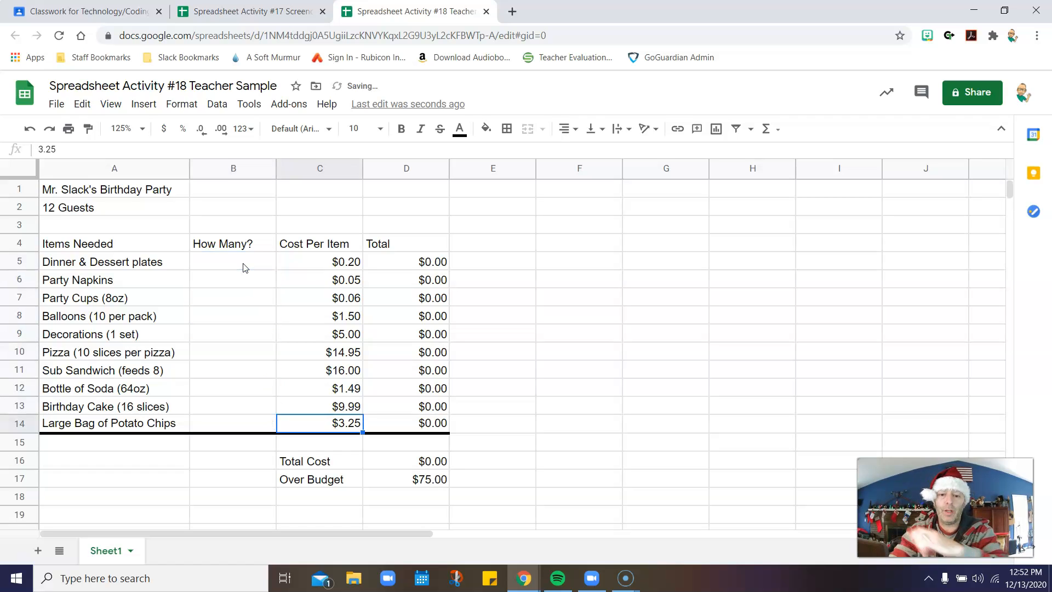